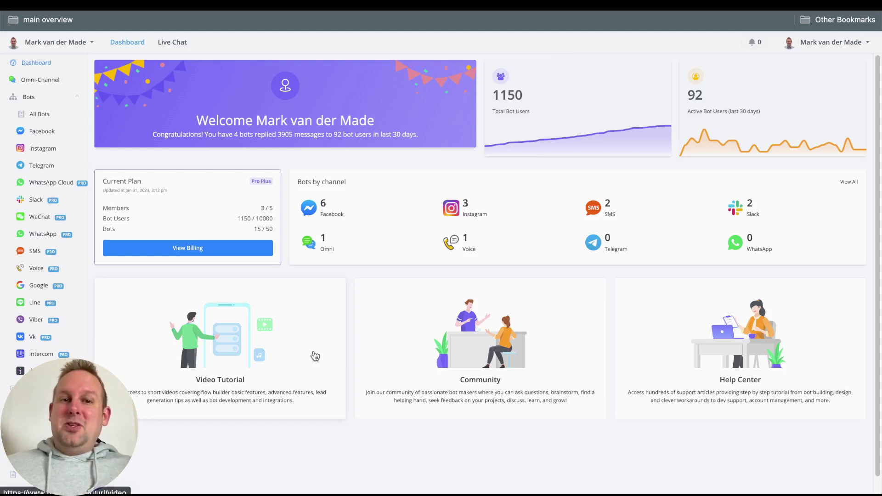
Bring up the OpenAI integration settings under Artificial Intelligence and select the API key field
{"action": "left_click", "coordinate": [20, 420]}
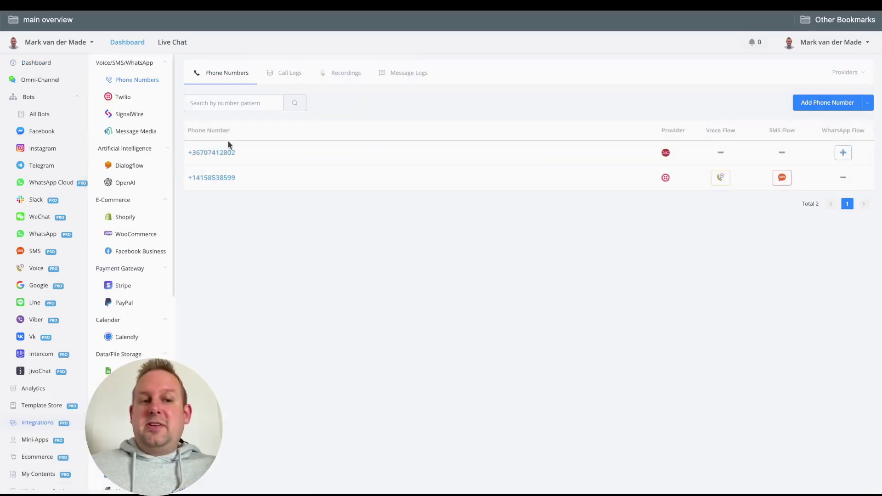
{"action": "left_click", "coordinate": [132, 184]}
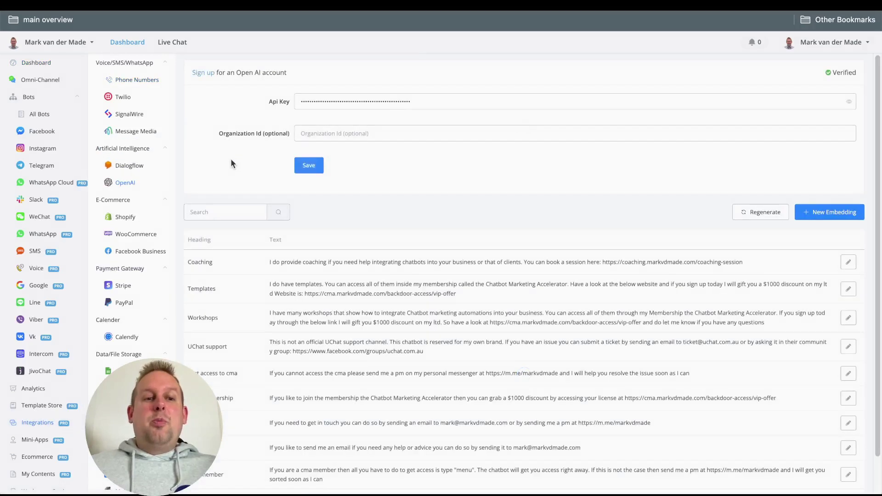
{"action": "left_click", "coordinate": [431, 102]}
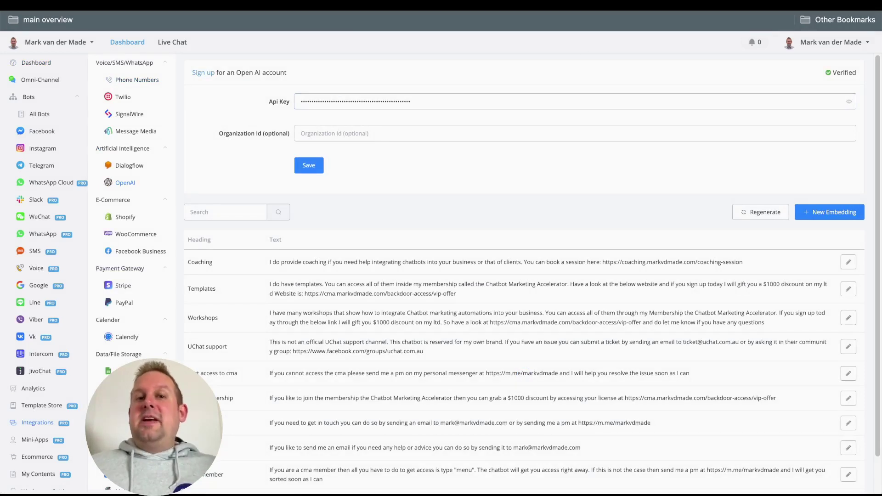
Load the OpenAI website in a new browser tab
{"action": "key", "text": "ctrl+t"}
{"action": "type", "text": "bet"}
{"action": "key", "text": "Return"}
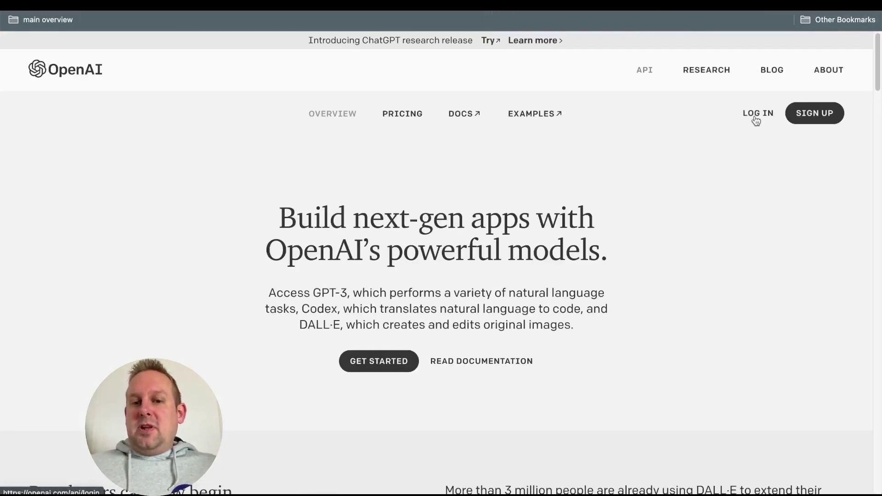
Log in to the OpenAI platform, view the four secret API keys, then return to UChat
{"action": "left_click", "coordinate": [755, 115]}
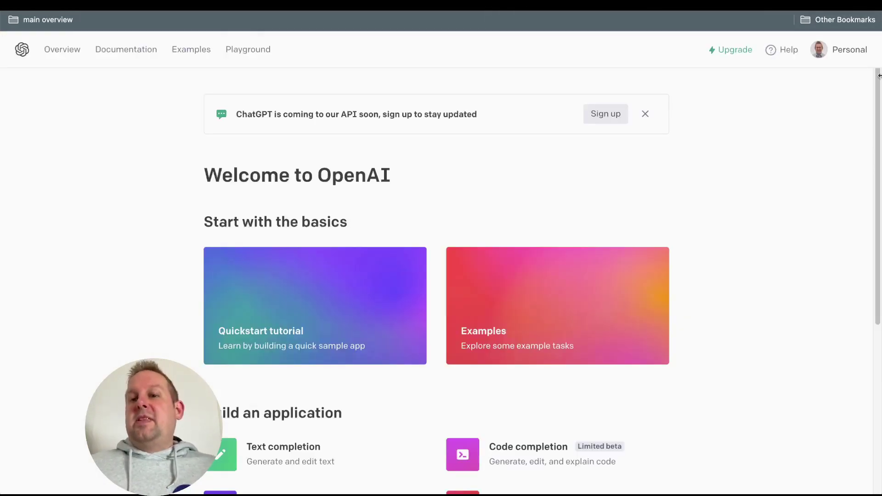
{"action": "left_click", "coordinate": [844, 52]}
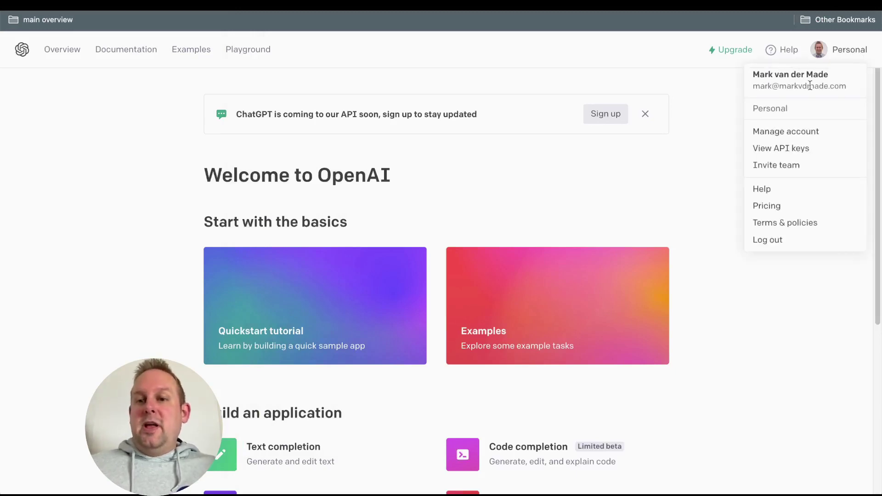
{"action": "left_click", "coordinate": [777, 147]}
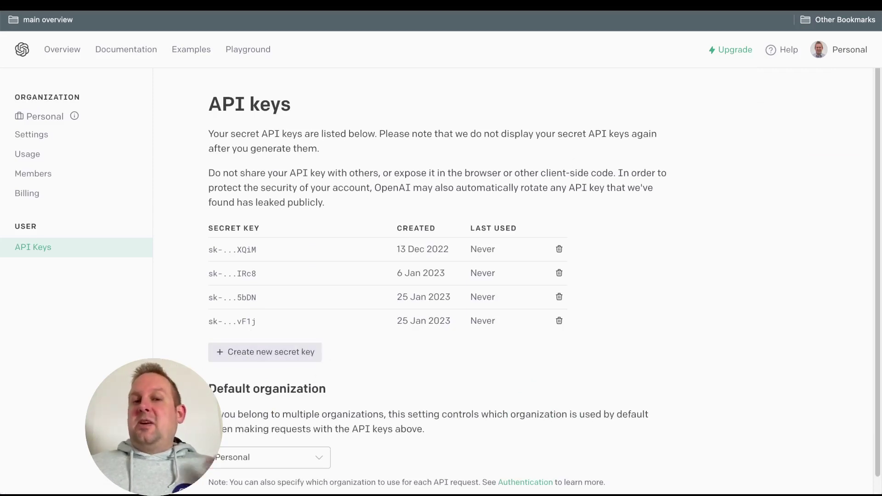
{"action": "key", "text": "ctrl+Tab"}
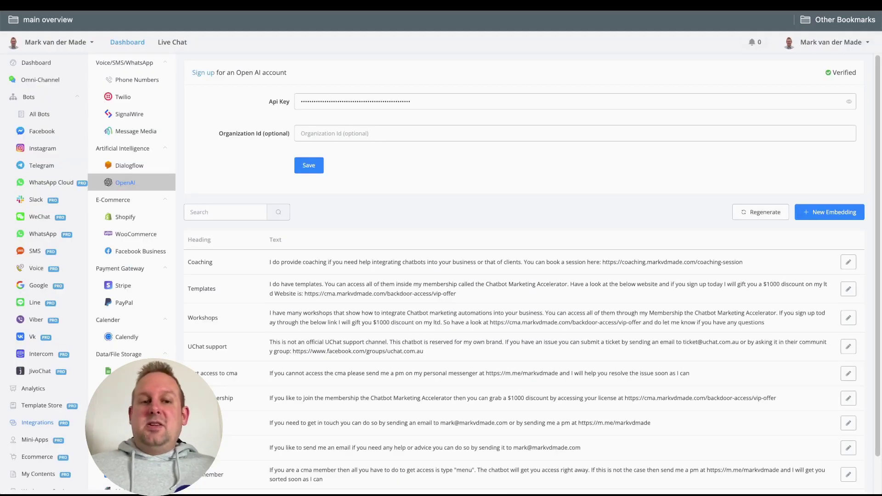
{"action": "triple_click", "coordinate": [441, 104]}
{"action": "left_click", "coordinate": [476, 166]}
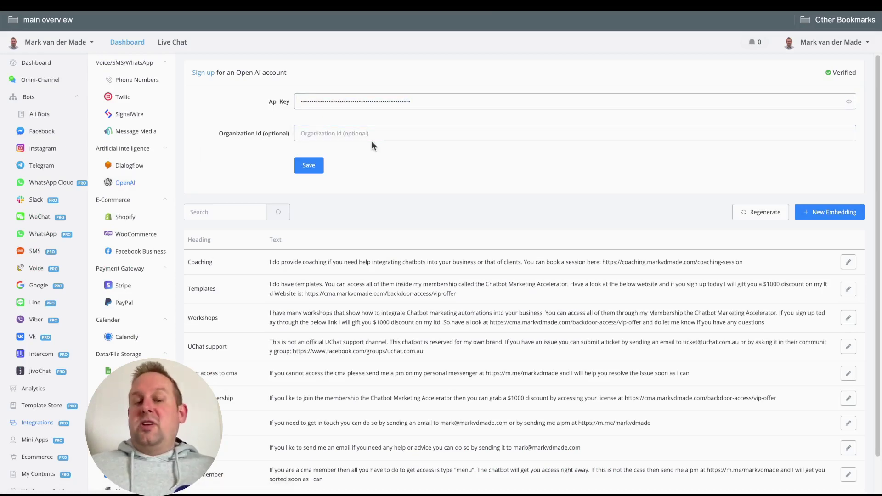
{"action": "scroll", "coordinate": [282, 194], "scroll_direction": "down", "scroll_amount": 2}
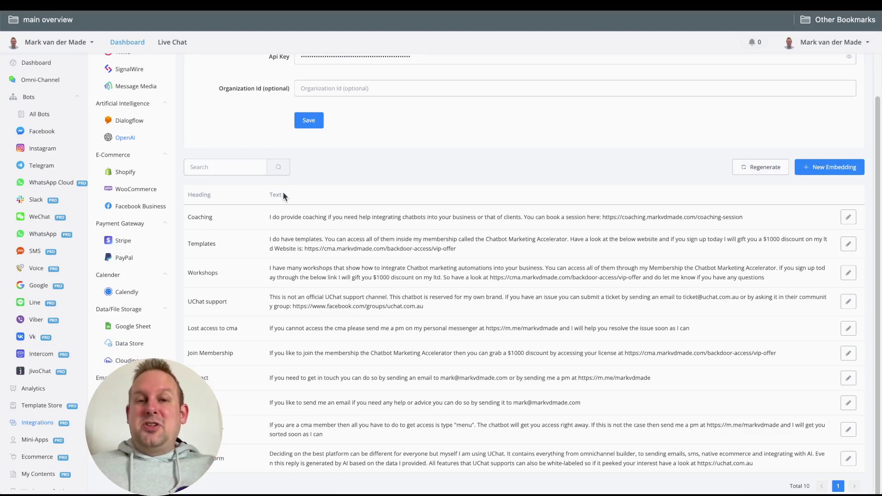
{"action": "scroll", "coordinate": [502, 180], "scroll_direction": "up", "scroll_amount": 2}
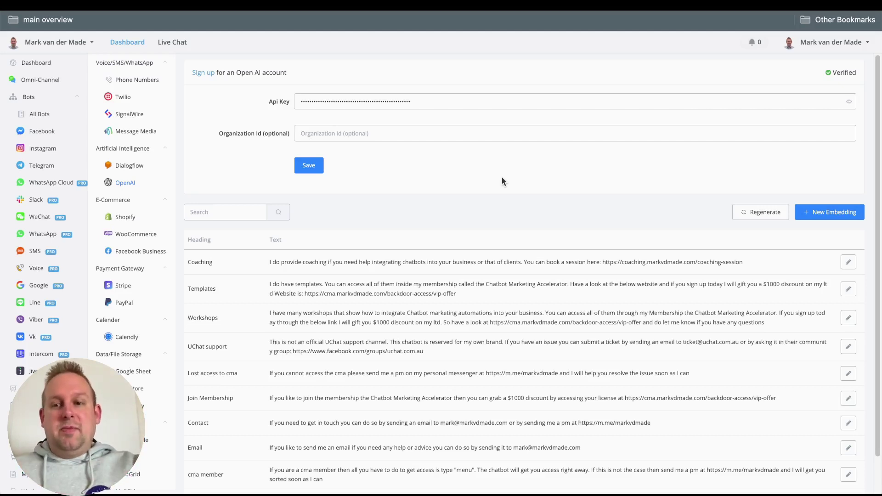
{"action": "scroll", "coordinate": [502, 178], "scroll_direction": "down", "scroll_amount": 2}
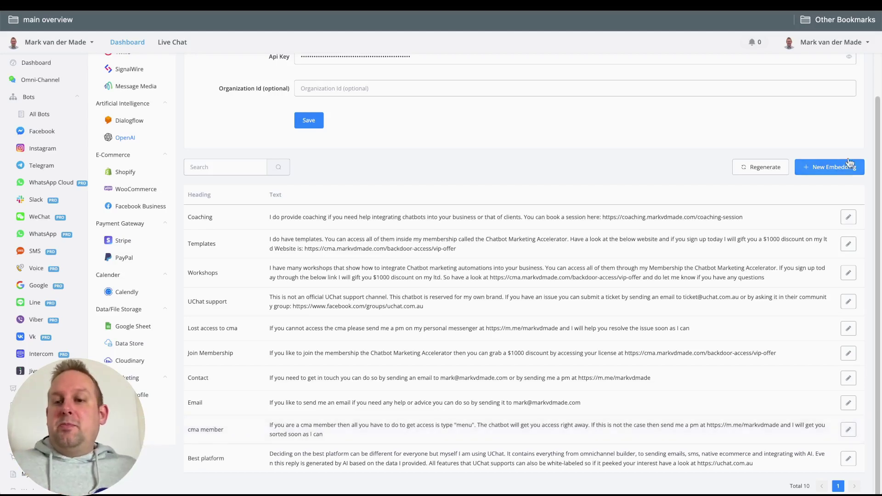
{"action": "left_click", "coordinate": [822, 168]}
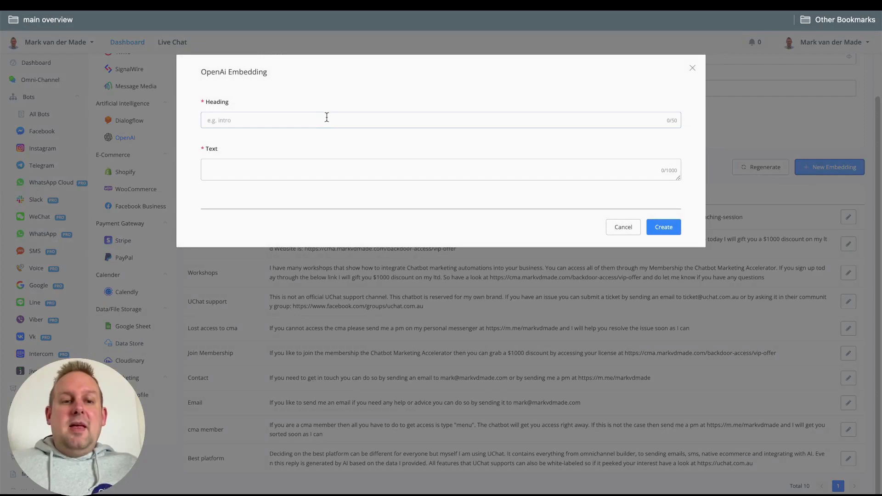
{"action": "left_click", "coordinate": [305, 116]}
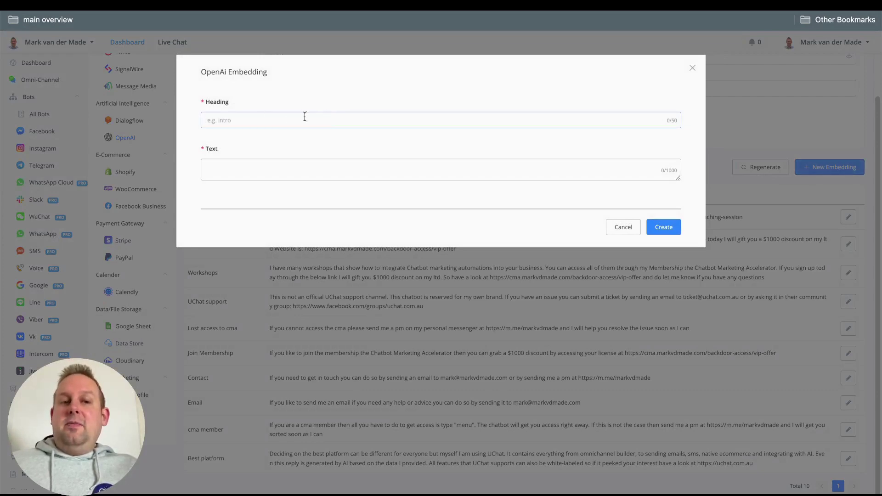
{"action": "left_click", "coordinate": [283, 163]}
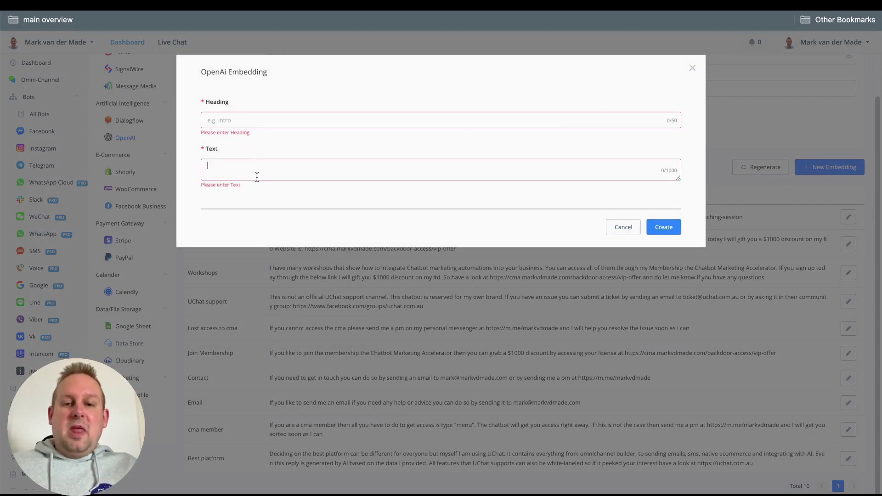
{"action": "left_click", "coordinate": [623, 230]}
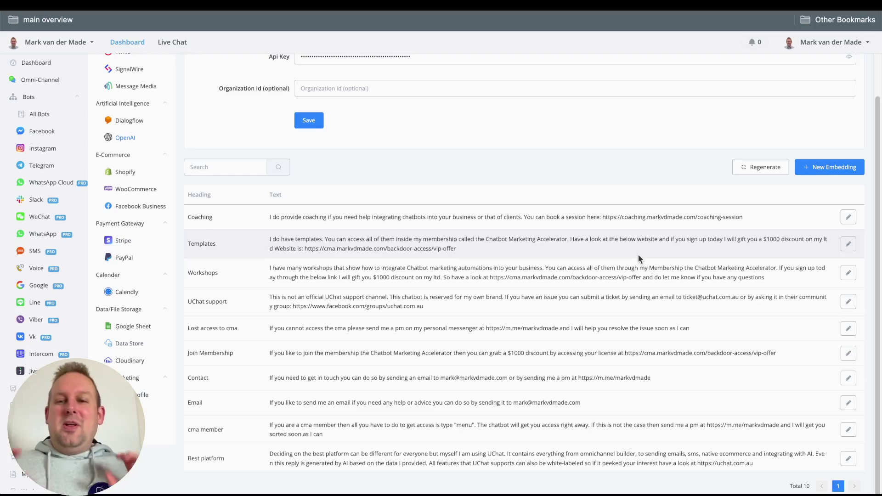
Regenerate and confirm the embeddings for all ten FAQ entries
{"action": "left_click", "coordinate": [742, 166]}
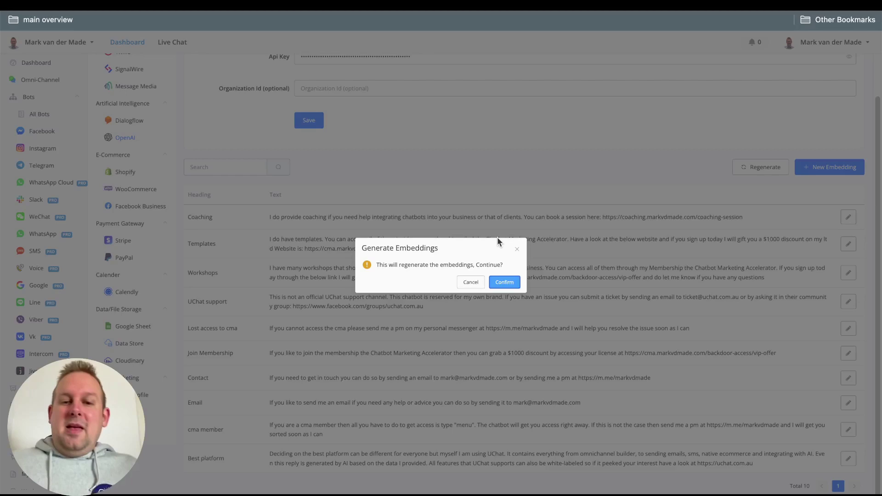
{"action": "left_click", "coordinate": [510, 282]}
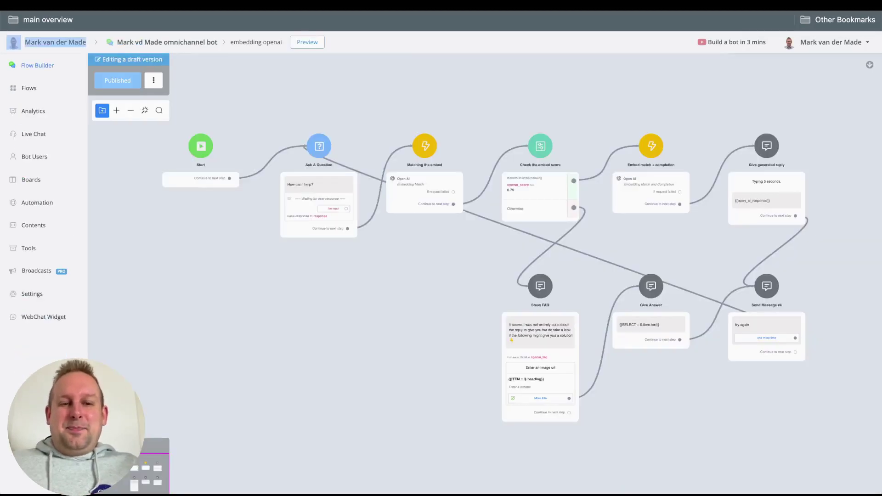
{"action": "left_click", "coordinate": [331, 224]}
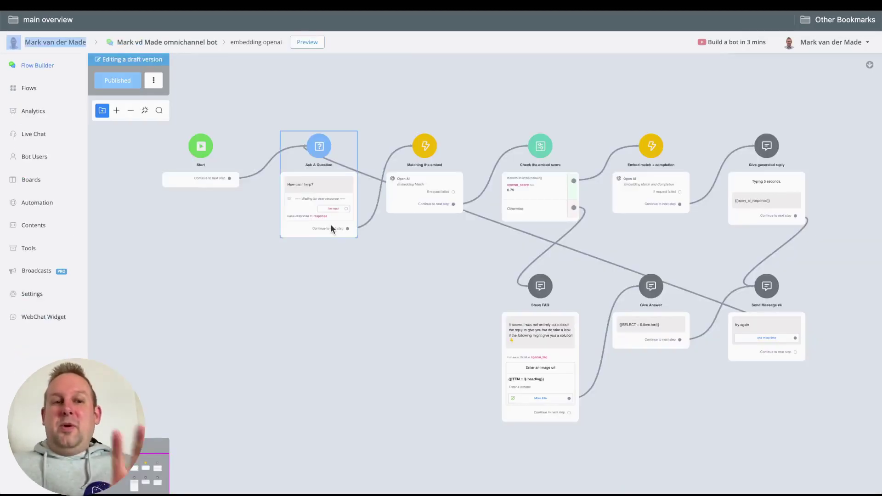
{"action": "scroll", "coordinate": [330, 224], "scroll_direction": "down", "scroll_amount": 1}
{"action": "scroll", "coordinate": [329, 223], "scroll_direction": "up", "scroll_amount": 2}
{"action": "scroll", "coordinate": [328, 223], "scroll_direction": "down", "scroll_amount": 1}
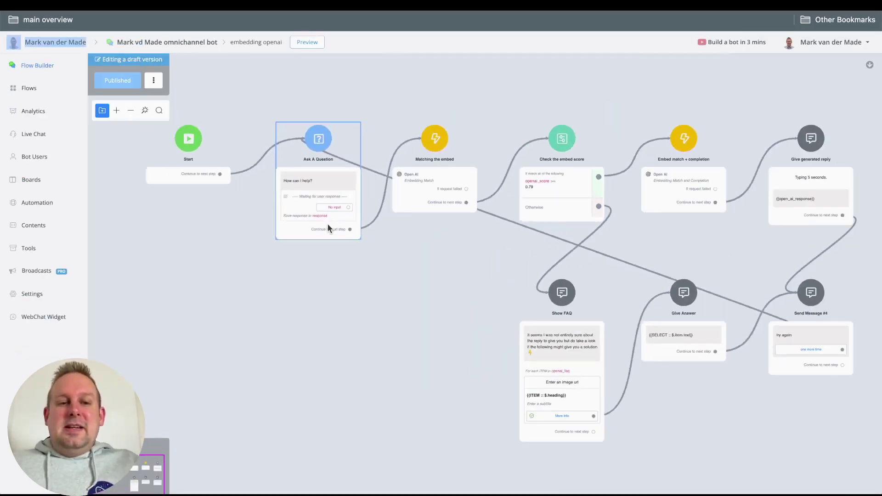
{"action": "scroll", "coordinate": [294, 184], "scroll_direction": "up", "scroll_amount": 3}
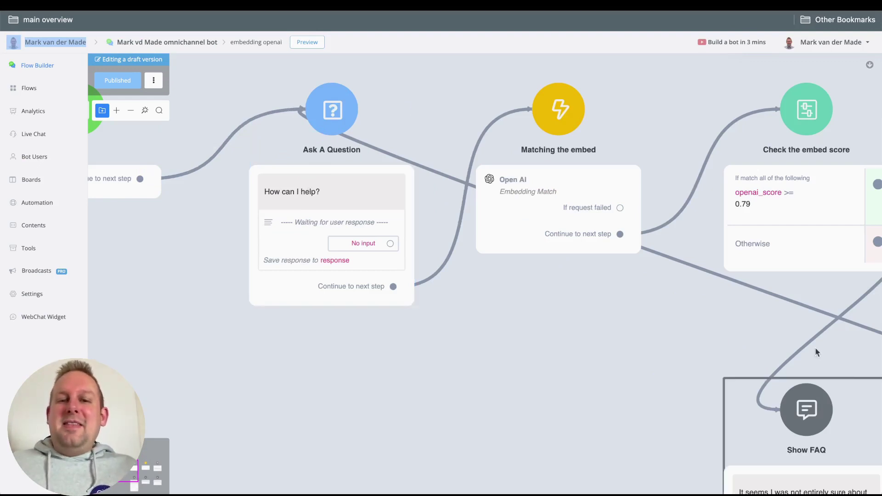
{"action": "scroll", "coordinate": [580, 294], "scroll_direction": "down", "scroll_amount": 2}
{"action": "left_click_drag", "start_coordinate": [580, 298], "coordinate": [468, 274]}
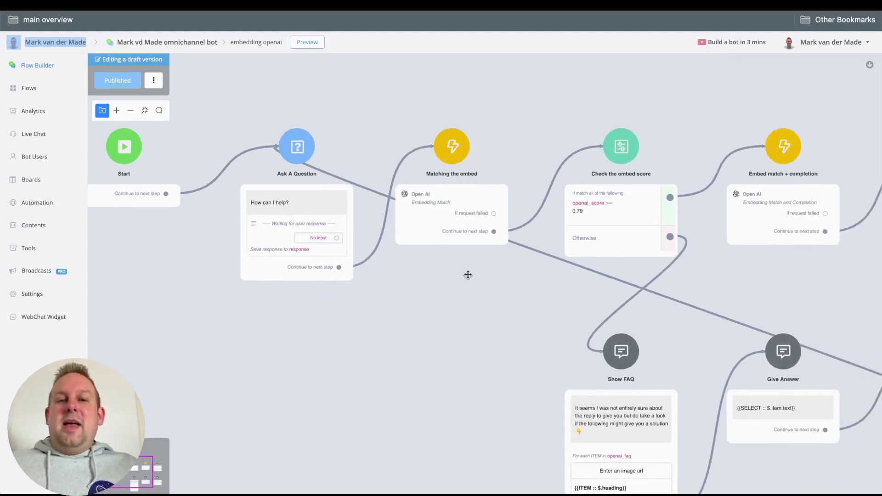
Keep the Matching the embed step's OpenAI action as Embedding Match, storing results in openai_match, openai_score and openai_faq
{"action": "left_click", "coordinate": [442, 193]}
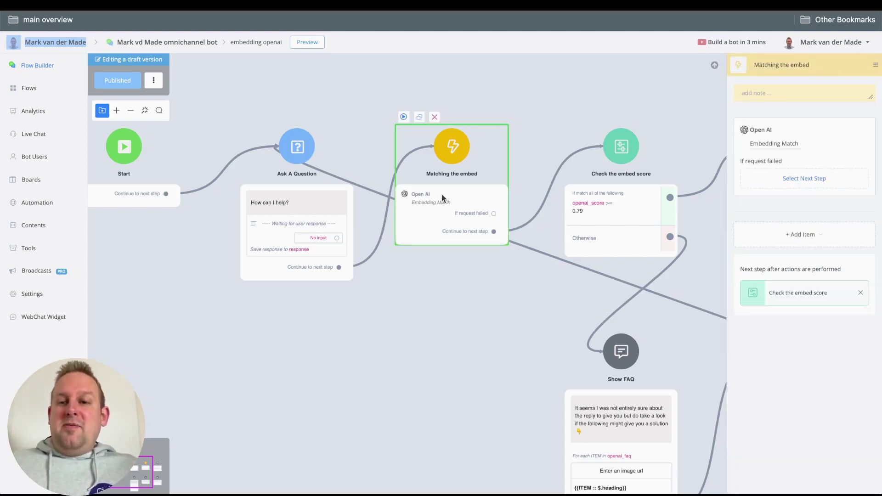
{"action": "left_click", "coordinate": [787, 144]}
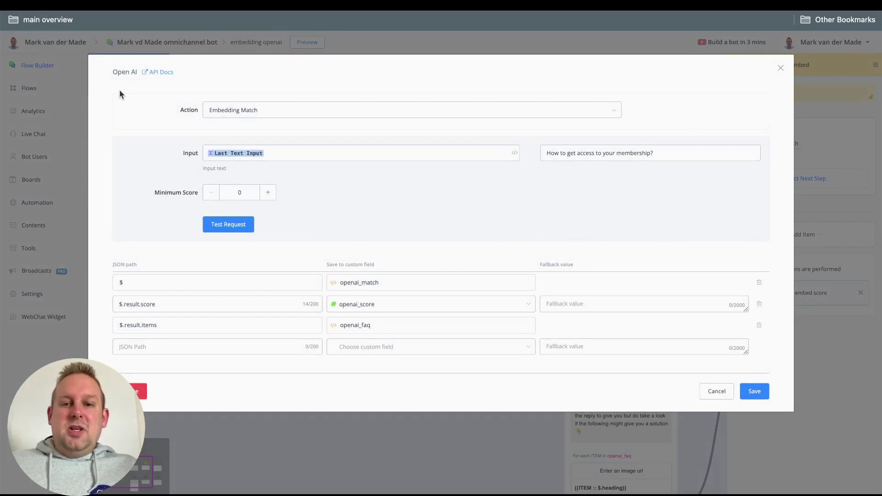
{"action": "left_click", "coordinate": [298, 119]}
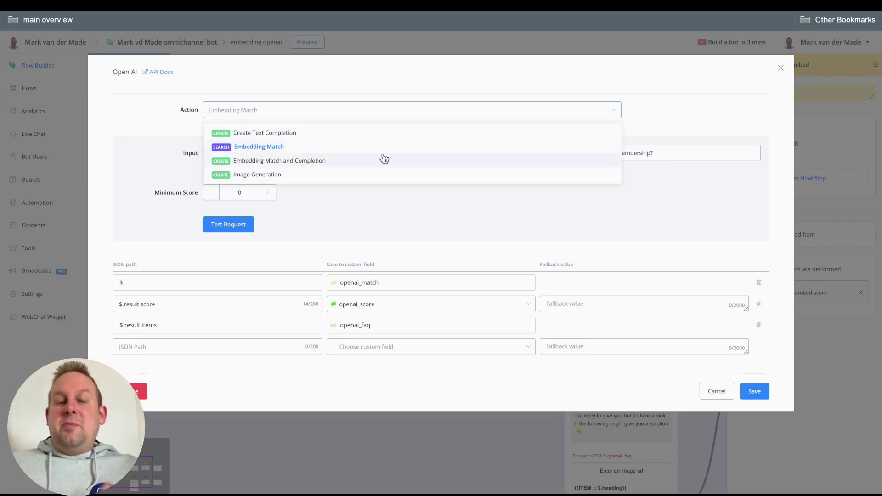
{"action": "left_click", "coordinate": [265, 146]}
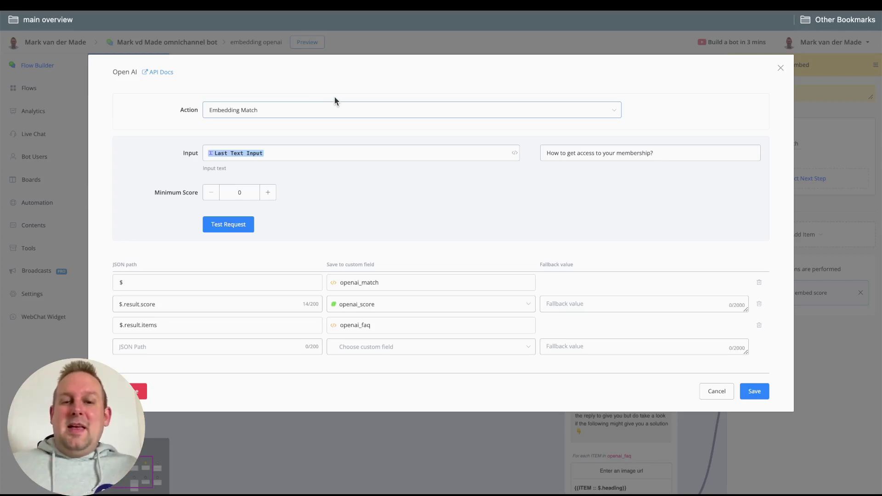
Test the embedding match with 'Do you have templates?', returning the Templates FAQ at score 0.829
{"action": "triple_click", "coordinate": [578, 153]}
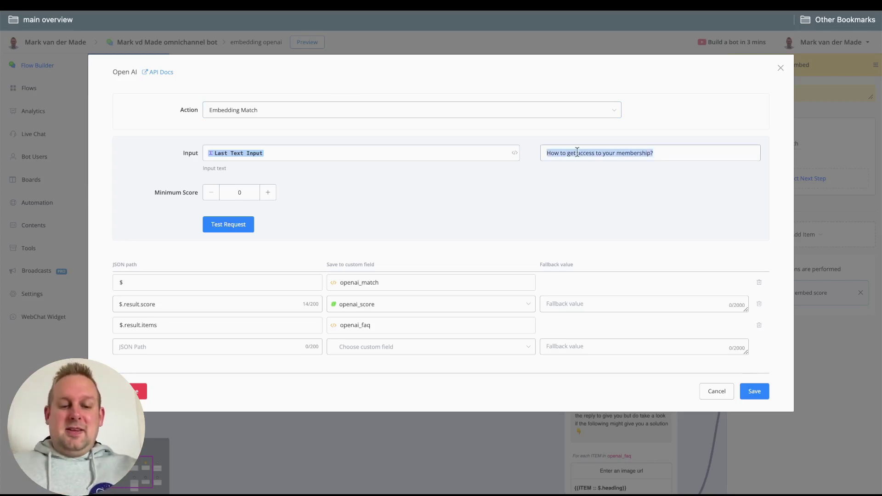
{"action": "type", "text": "Do "}
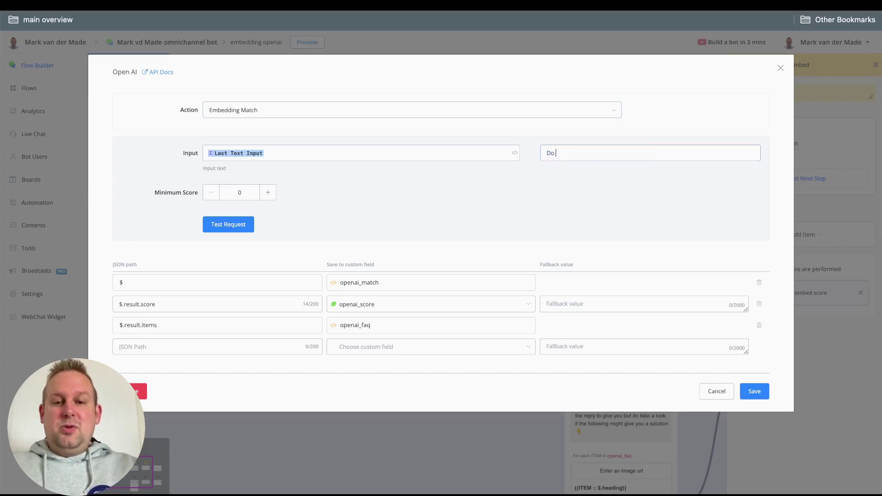
{"action": "type", "text": "you have tem"}
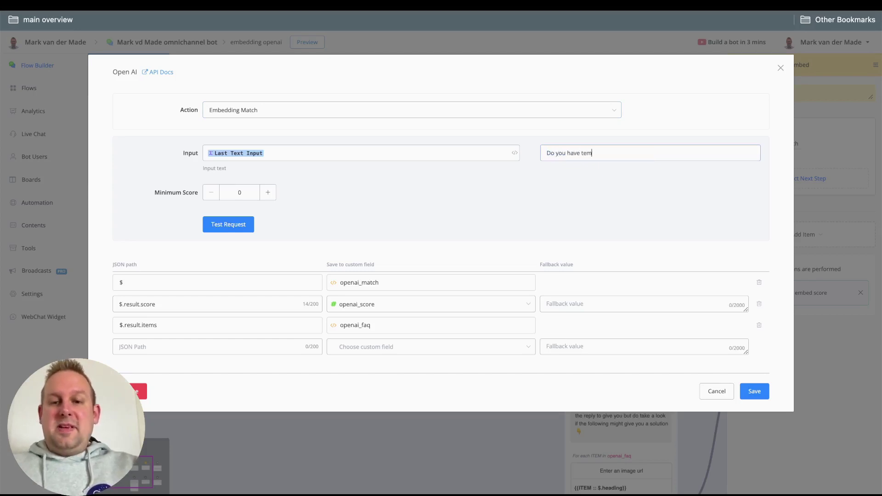
{"action": "type", "text": "plates?"}
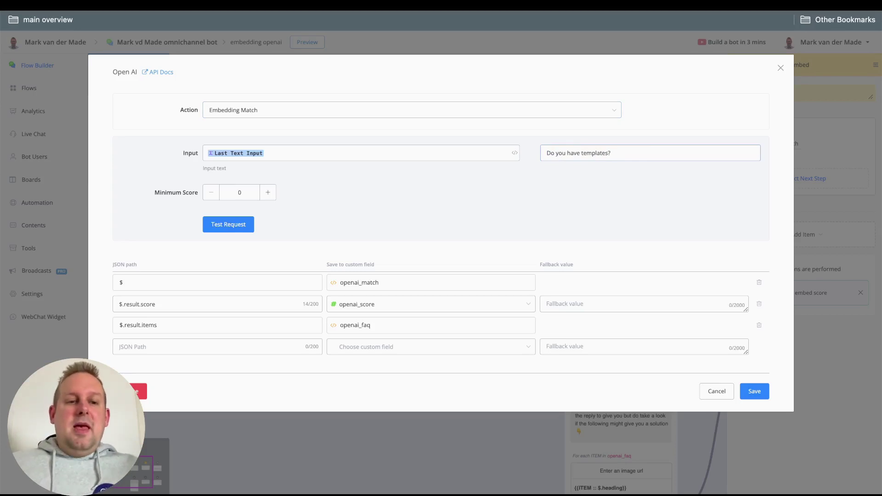
{"action": "left_click", "coordinate": [230, 235]}
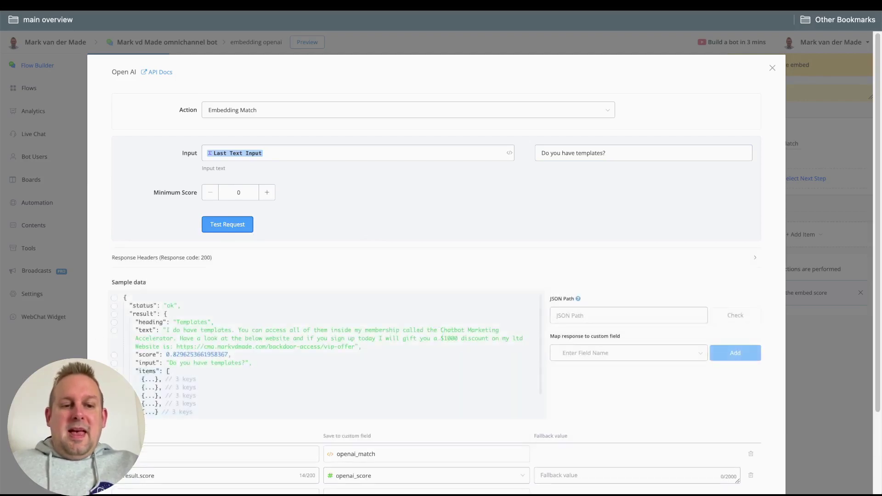
Check the score, root and items fields in the test response's sample data
{"action": "scroll", "coordinate": [434, 289], "scroll_direction": "down", "scroll_amount": 3}
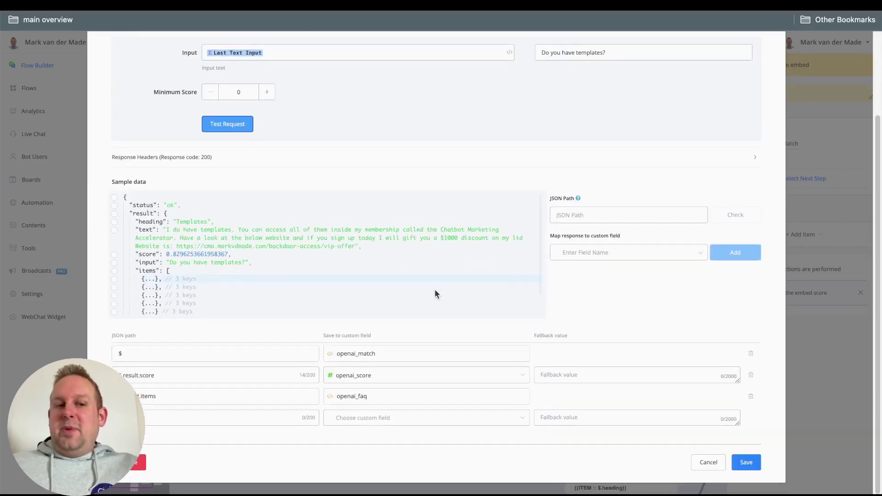
{"action": "scroll", "coordinate": [333, 277], "scroll_direction": "down", "scroll_amount": 1}
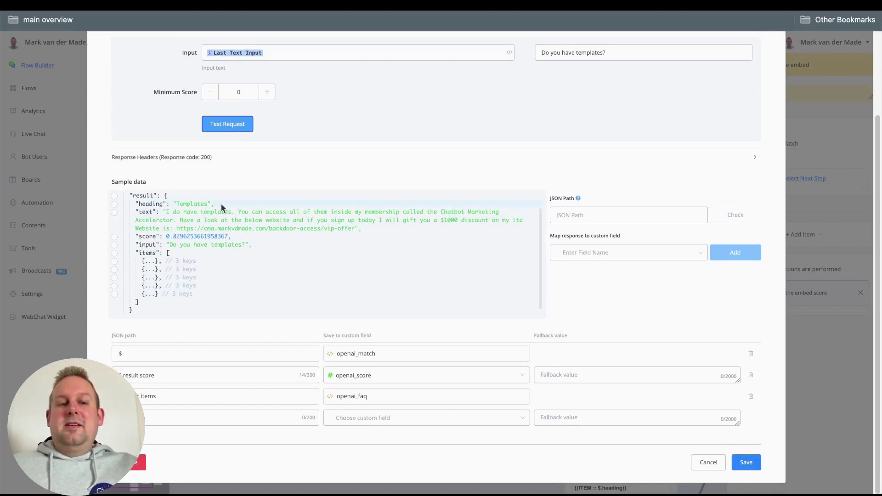
{"action": "scroll", "coordinate": [206, 204], "scroll_direction": "up", "scroll_amount": 1}
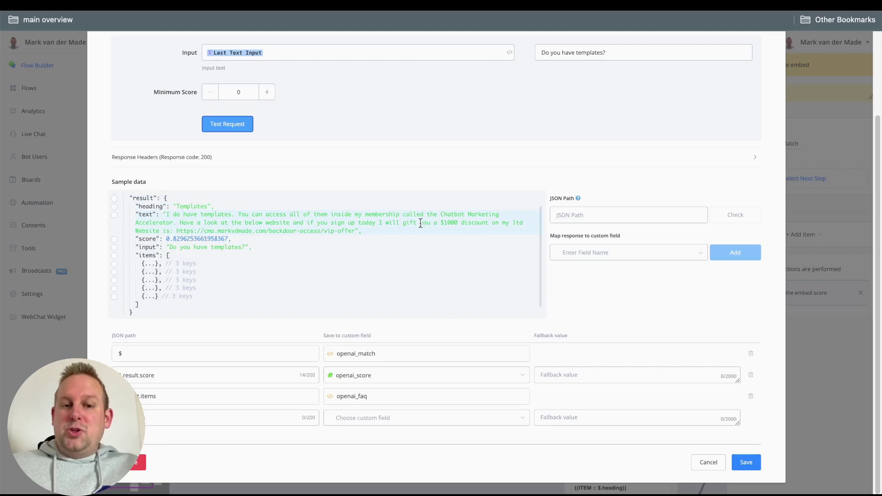
{"action": "left_click", "coordinate": [113, 239]}
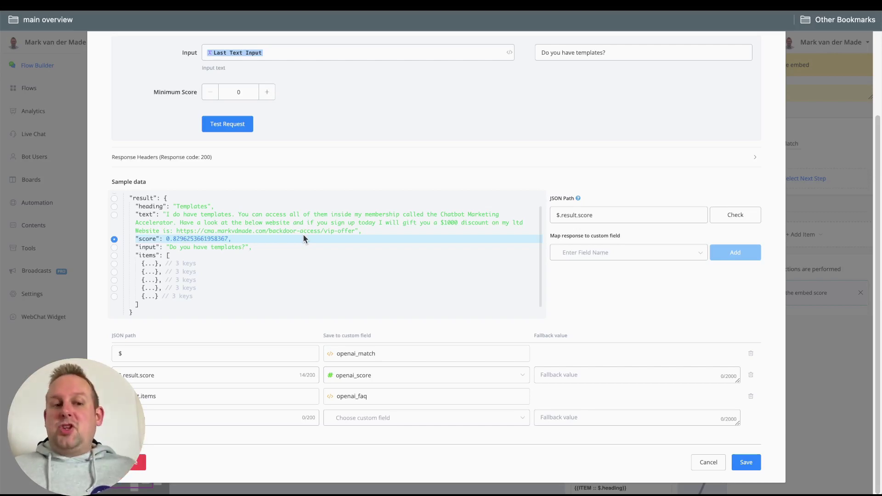
{"action": "scroll", "coordinate": [304, 235], "scroll_direction": "up", "scroll_amount": 1}
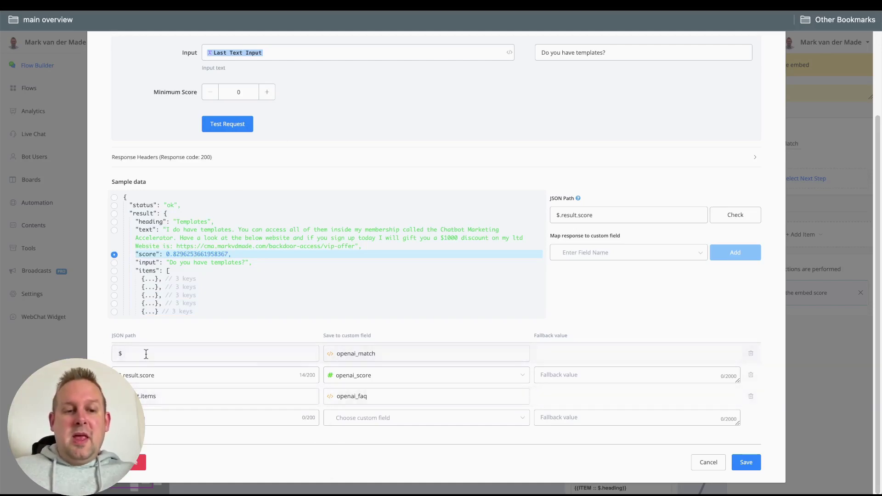
{"action": "left_click", "coordinate": [114, 197]}
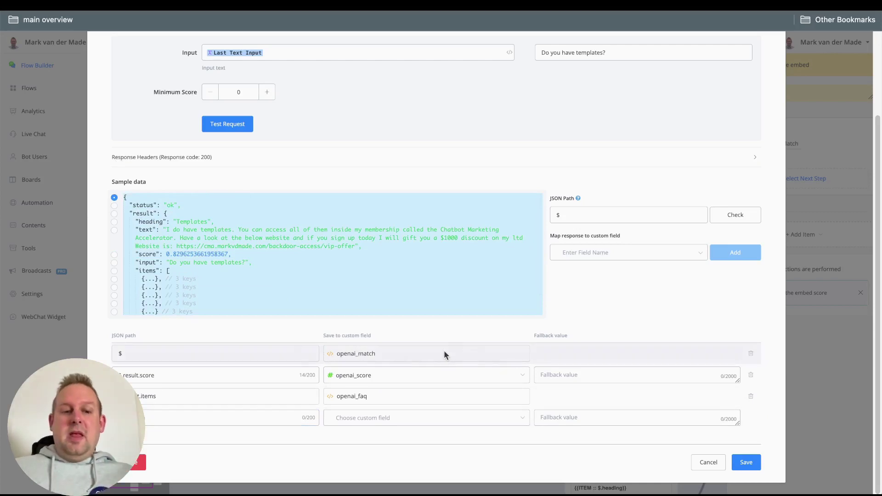
{"action": "left_click", "coordinate": [114, 255]}
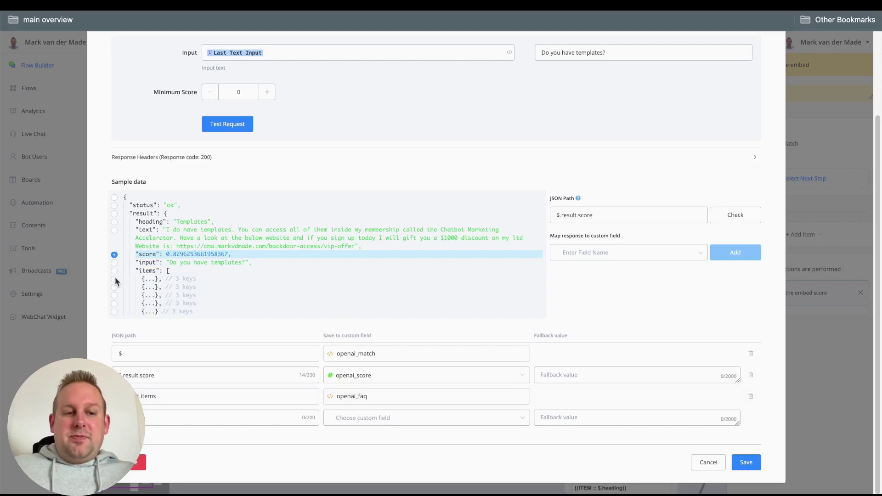
{"action": "scroll", "coordinate": [275, 257], "scroll_direction": "down", "scroll_amount": 1}
{"action": "left_click", "coordinate": [114, 247]}
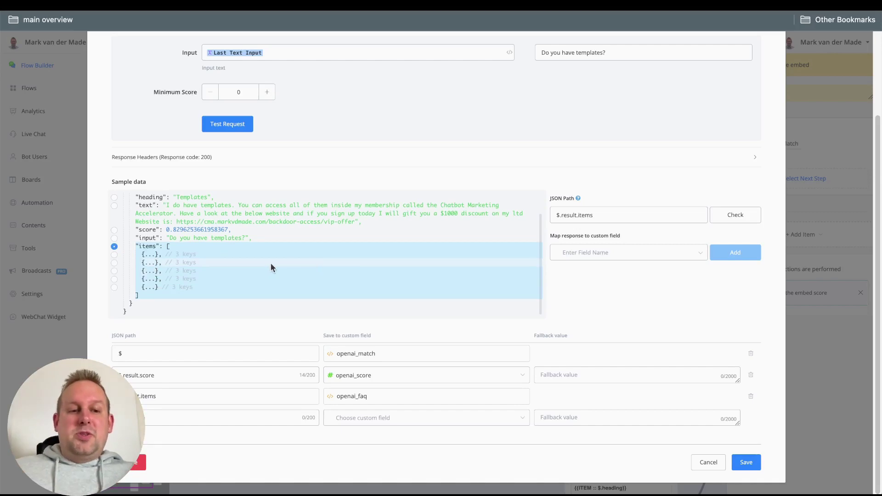
Expand the matched FAQ items: Templates 0.829, Email 0.756, Contact 0.747, Workshops 0.742, Coaching 0.739
{"action": "left_click", "coordinate": [152, 255]}
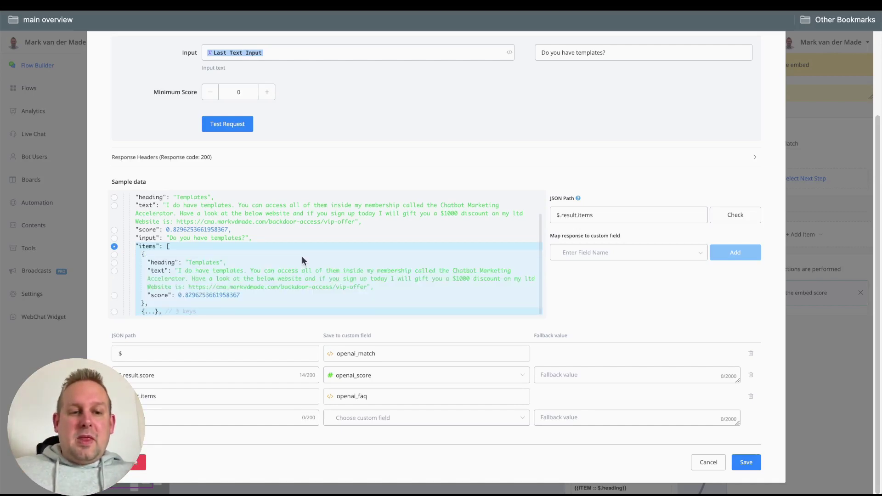
{"action": "scroll", "coordinate": [179, 247], "scroll_direction": "down", "scroll_amount": 1}
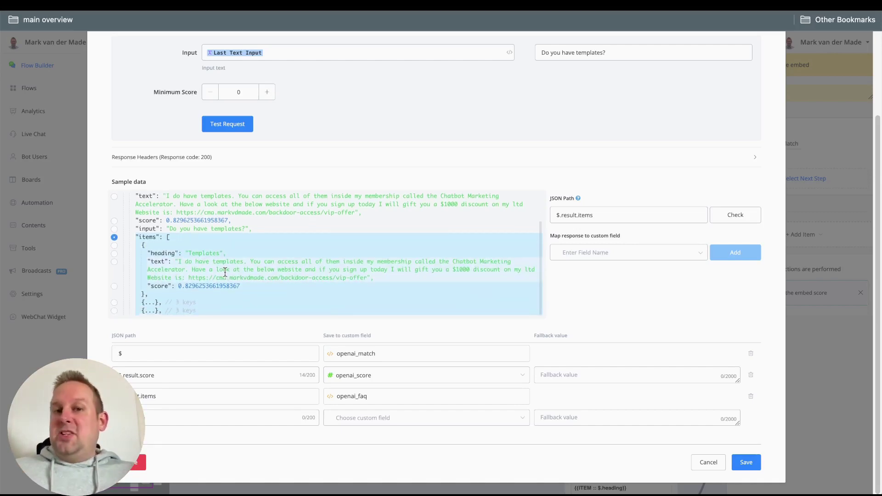
{"action": "scroll", "coordinate": [224, 273], "scroll_direction": "down", "scroll_amount": 3}
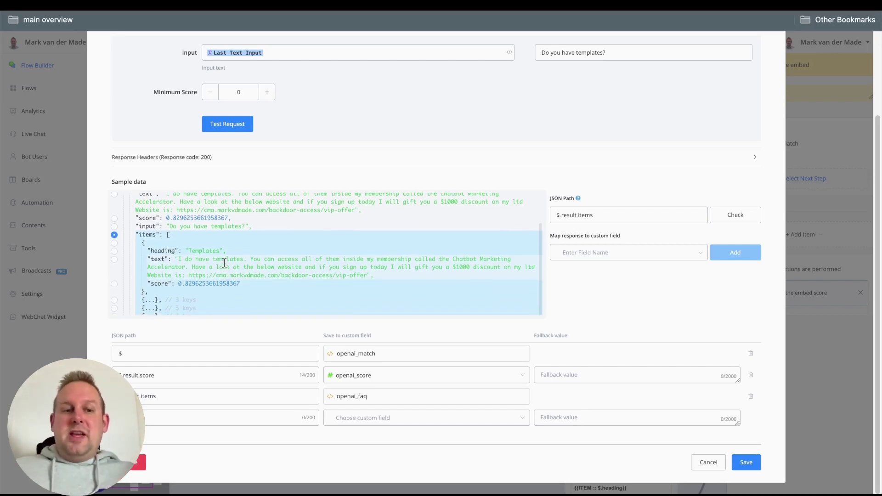
{"action": "scroll", "coordinate": [225, 288], "scroll_direction": "down", "scroll_amount": 2}
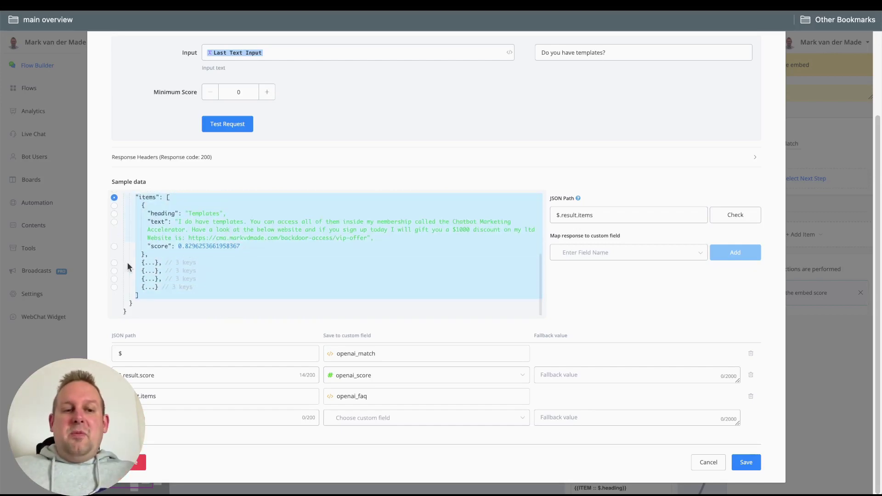
{"action": "left_click", "coordinate": [153, 266]}
{"action": "scroll", "coordinate": [372, 271], "scroll_direction": "down", "scroll_amount": 5}
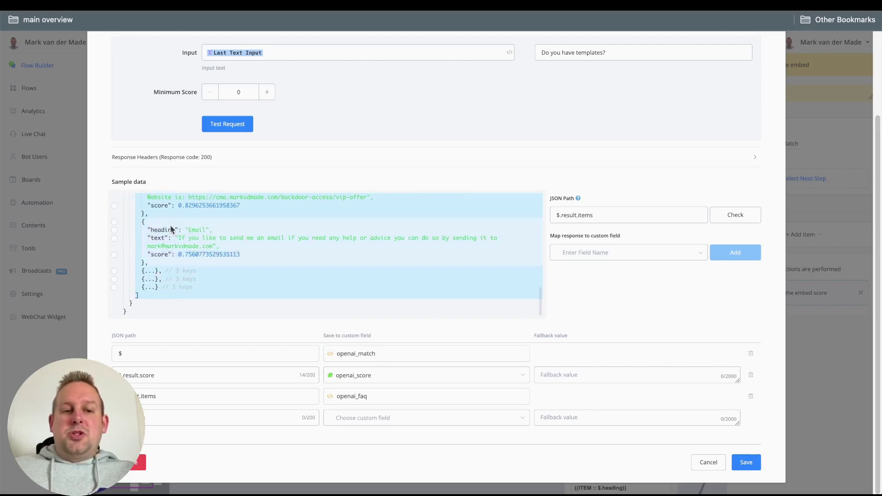
{"action": "left_click", "coordinate": [148, 269]}
{"action": "scroll", "coordinate": [246, 252], "scroll_direction": "down", "scroll_amount": 5}
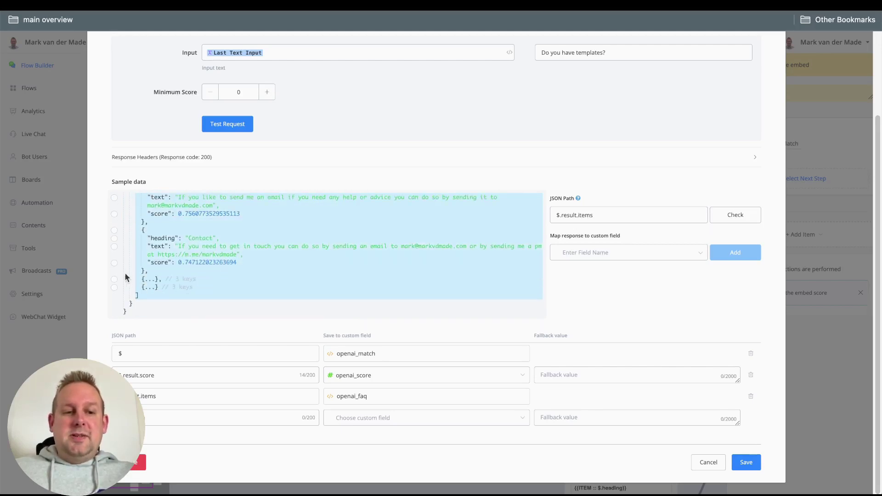
{"action": "left_click", "coordinate": [146, 279]}
{"action": "scroll", "coordinate": [205, 263], "scroll_direction": "down", "scroll_amount": 5}
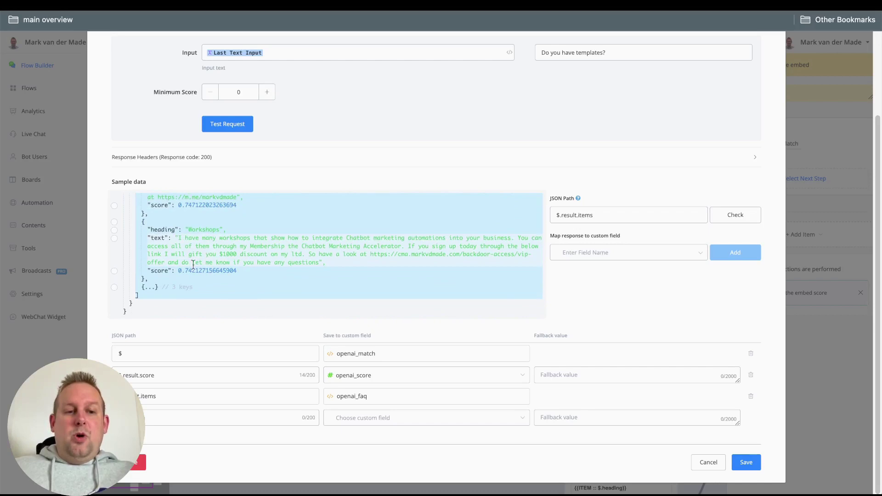
{"action": "left_click", "coordinate": [150, 289]}
{"action": "scroll", "coordinate": [257, 265], "scroll_direction": "down", "scroll_amount": 5}
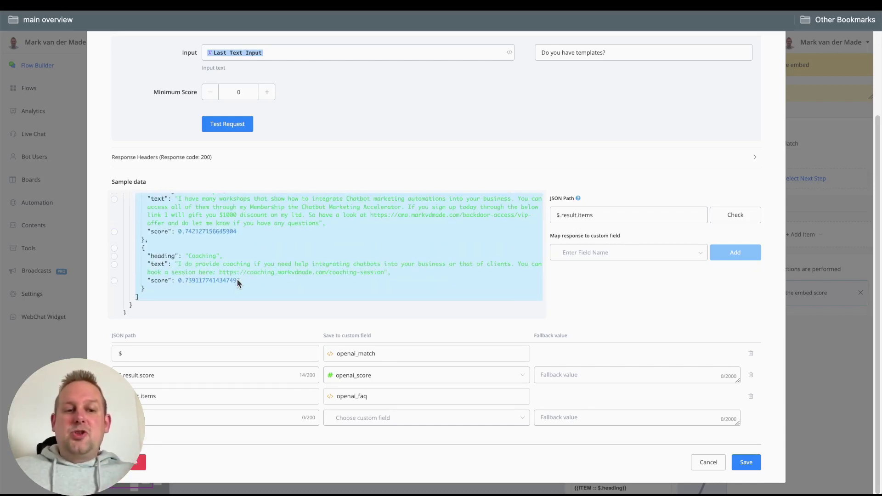
{"action": "scroll", "coordinate": [237, 280], "scroll_direction": "up", "scroll_amount": 5}
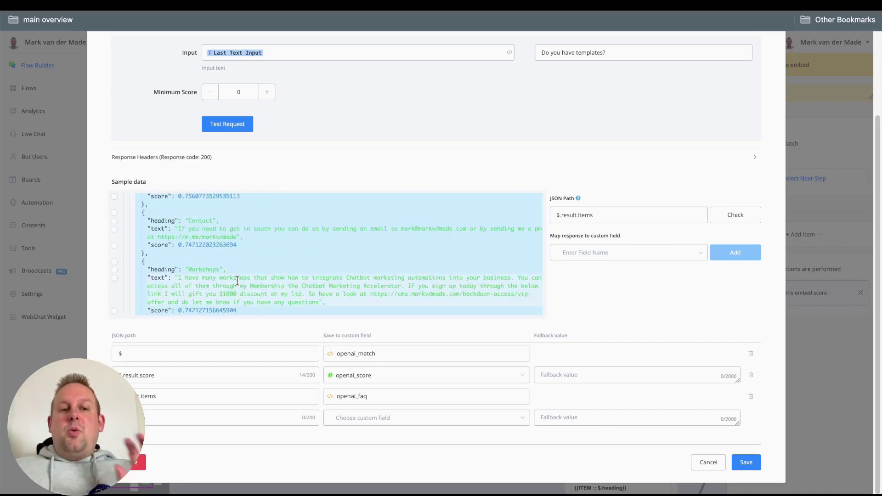
{"action": "left_click", "coordinate": [708, 462]}
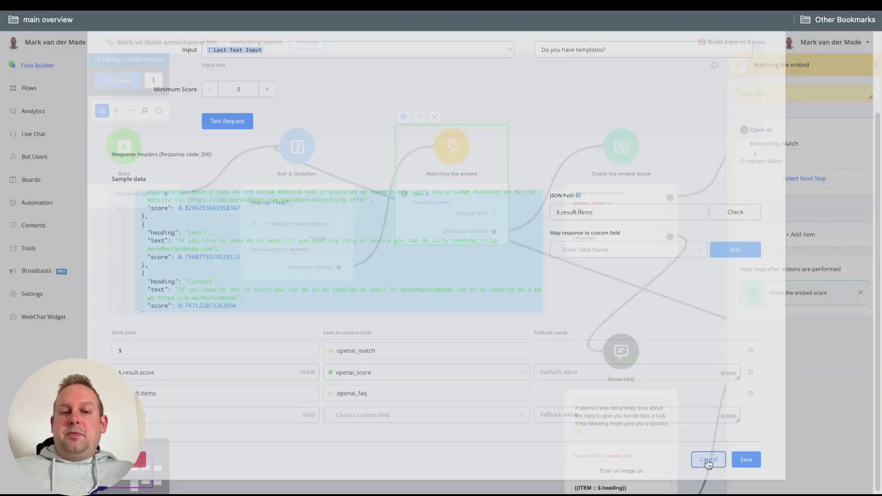
{"action": "scroll", "coordinate": [451, 225], "scroll_direction": "up", "scroll_amount": 2}
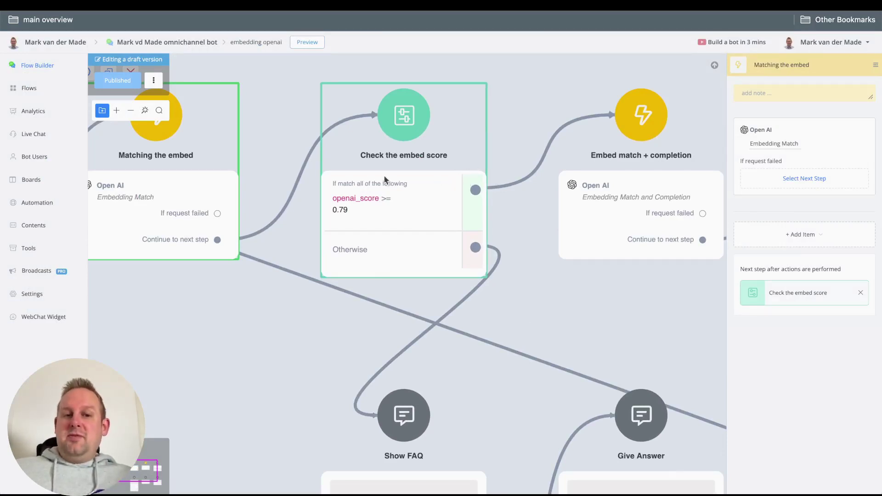
{"action": "mouse_move", "coordinate": [314, 197]}
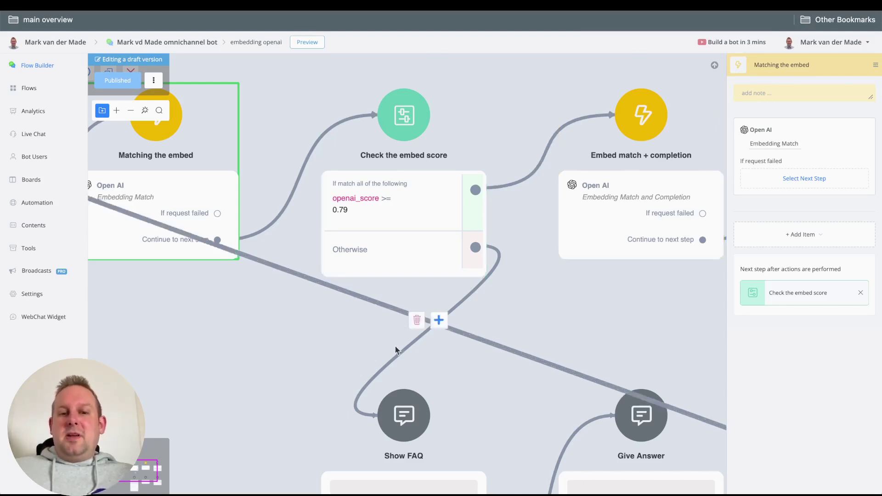
{"action": "left_click_drag", "start_coordinate": [259, 408], "coordinate": [239, 92]}
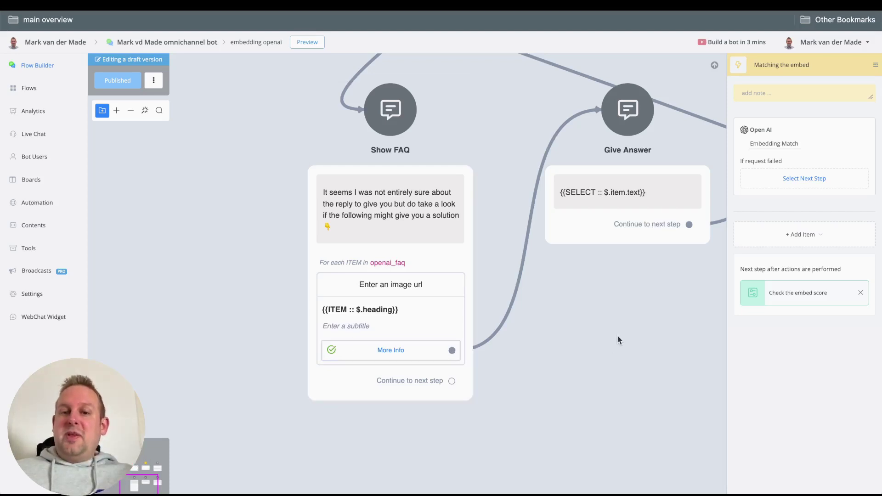
Survey the flow and show the Embed match + completion step's settings
{"action": "left_click_drag", "start_coordinate": [592, 344], "coordinate": [344, 429]}
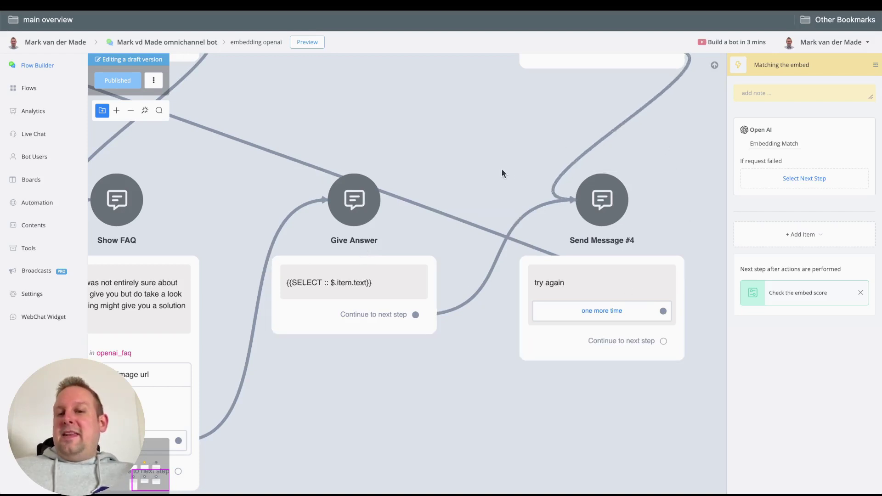
{"action": "scroll", "coordinate": [501, 169], "scroll_direction": "right", "scroll_amount": 5}
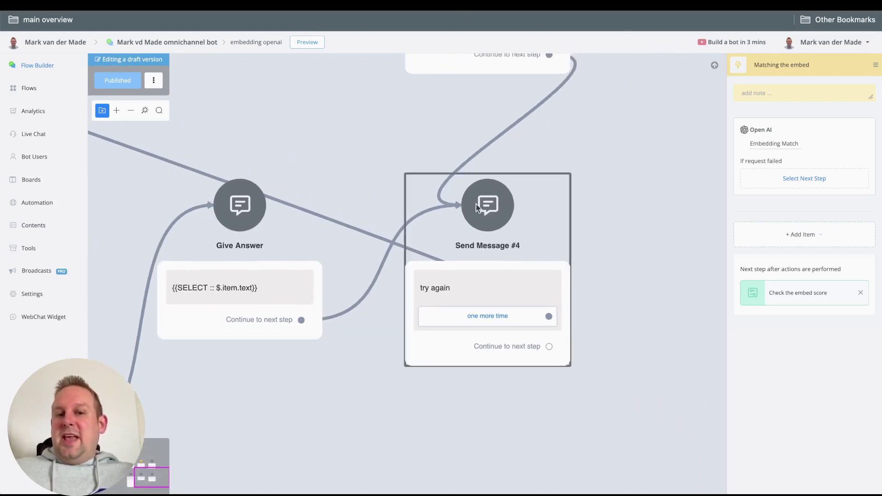
{"action": "scroll", "coordinate": [387, 191], "scroll_direction": "down", "scroll_amount": 3}
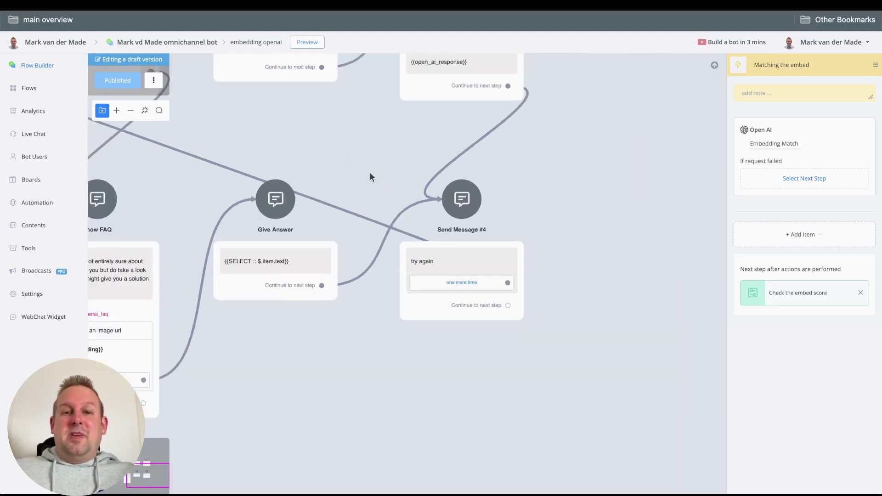
{"action": "left_click_drag", "start_coordinate": [371, 177], "coordinate": [527, 325]}
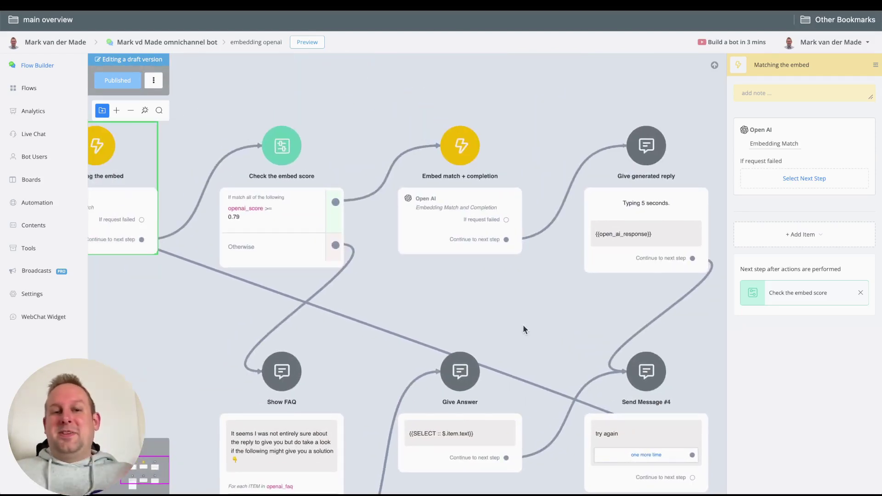
{"action": "scroll", "coordinate": [296, 200], "scroll_direction": "up", "scroll_amount": 3}
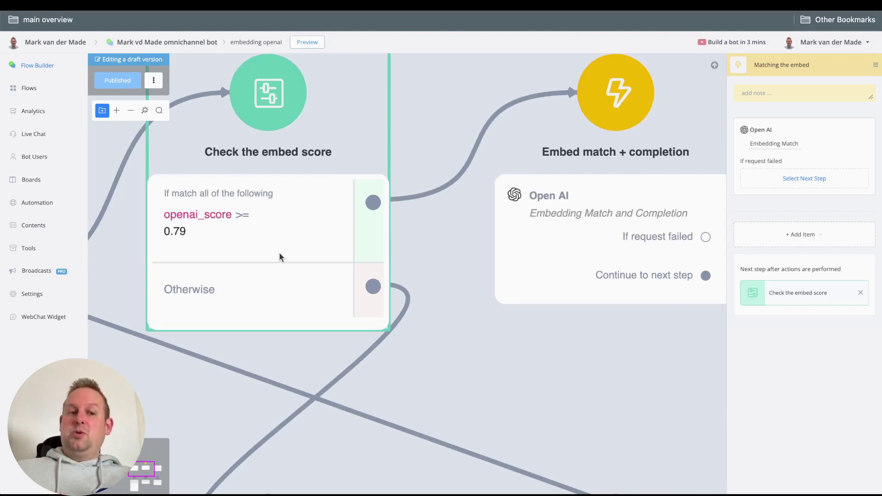
{"action": "left_click", "coordinate": [569, 266]}
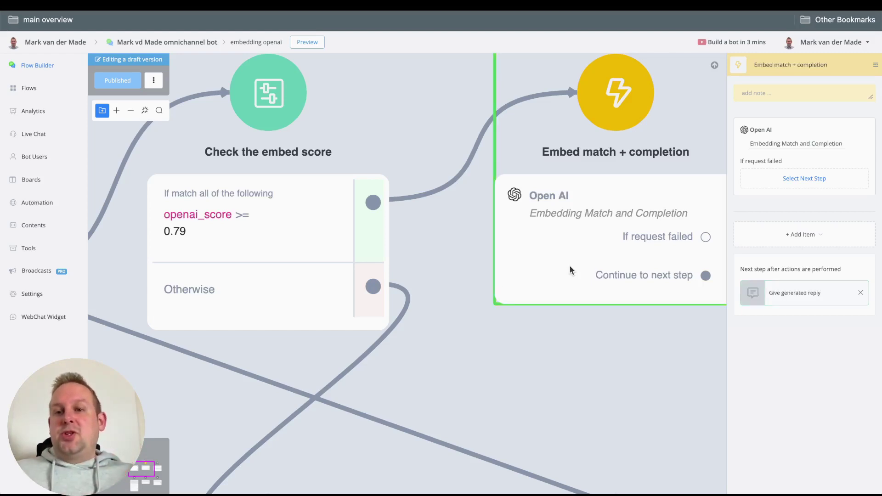
{"action": "left_click", "coordinate": [774, 138]}
{"action": "left_click", "coordinate": [296, 110]}
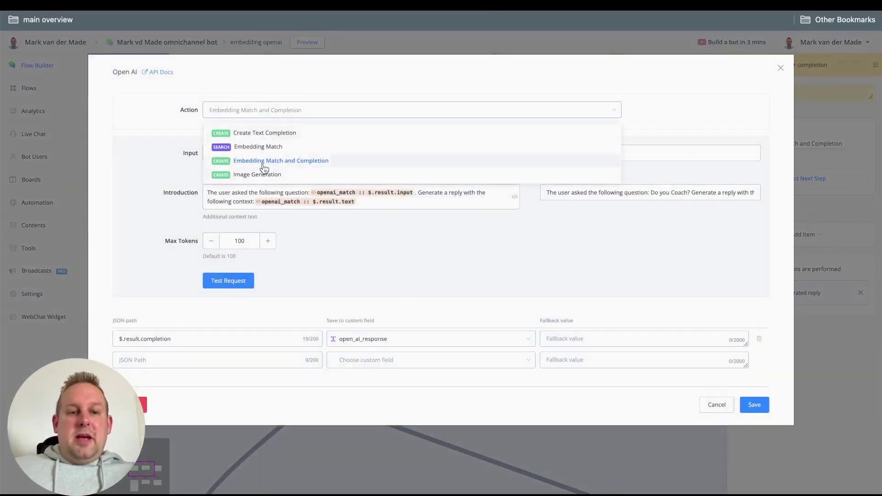
{"action": "left_click", "coordinate": [377, 250]}
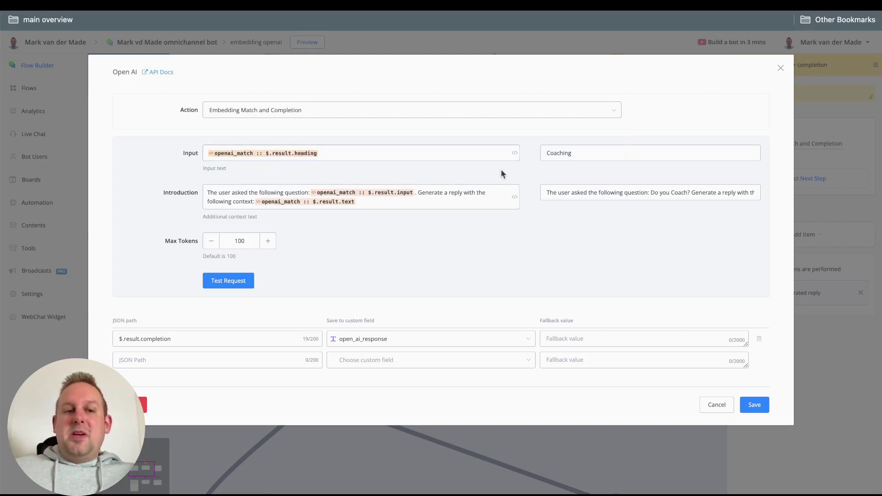
{"action": "left_click", "coordinate": [717, 405]}
{"action": "scroll", "coordinate": [451, 239], "scroll_direction": "down", "scroll_amount": 4}
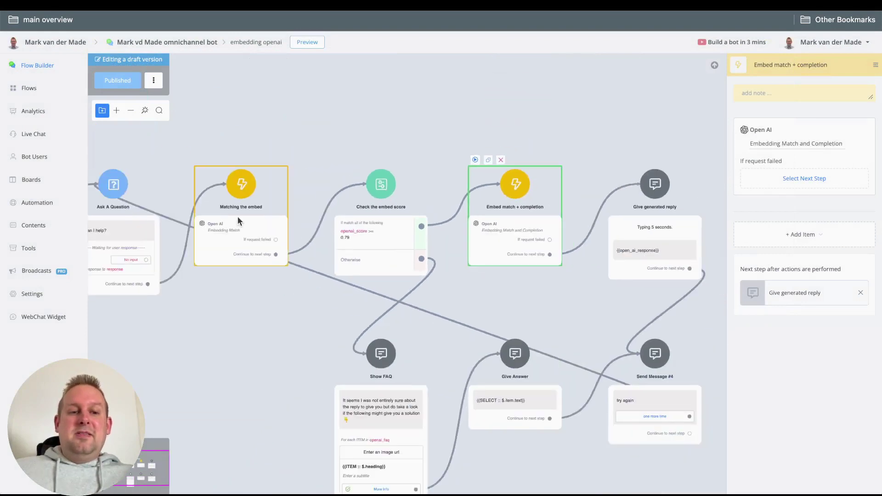
{"action": "left_click", "coordinate": [236, 220]}
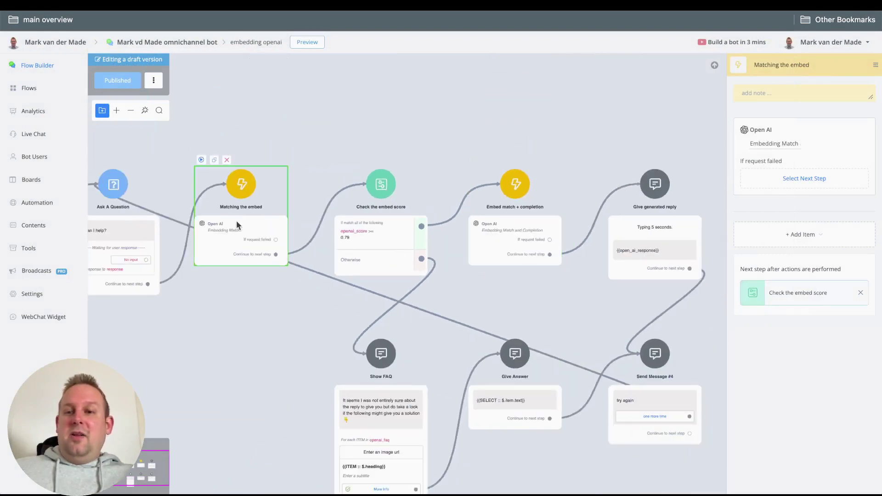
{"action": "left_click", "coordinate": [789, 144]}
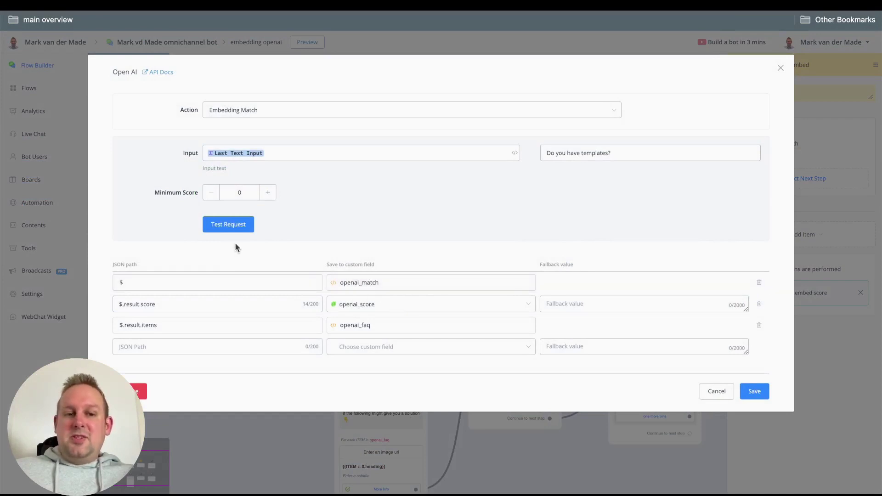
{"action": "left_click", "coordinate": [214, 228]}
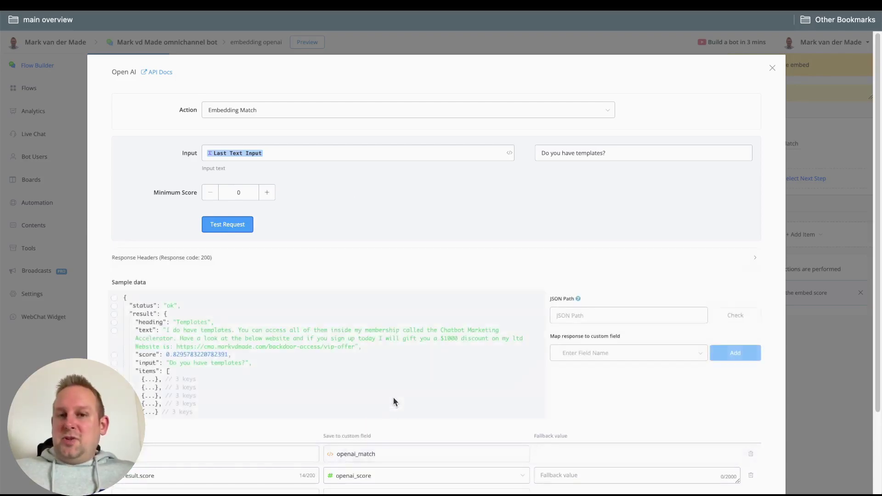
{"action": "left_click", "coordinate": [114, 298]}
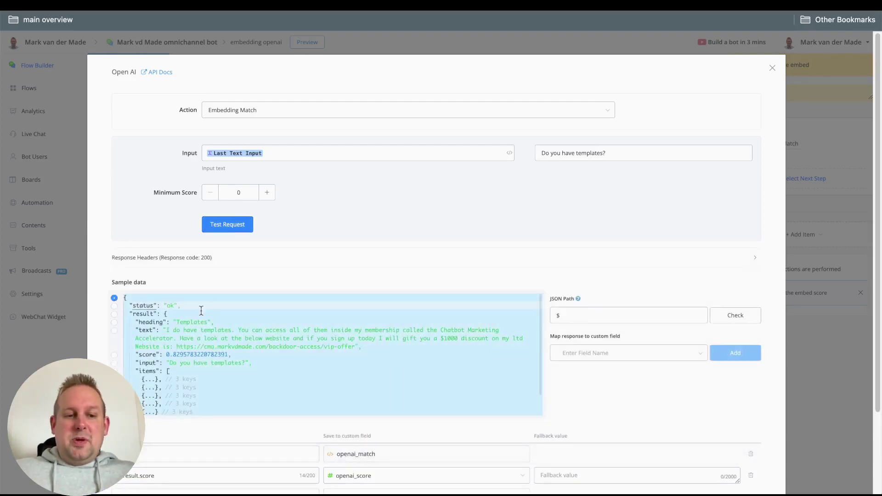
{"action": "scroll", "coordinate": [440, 418], "scroll_direction": "down", "scroll_amount": 1}
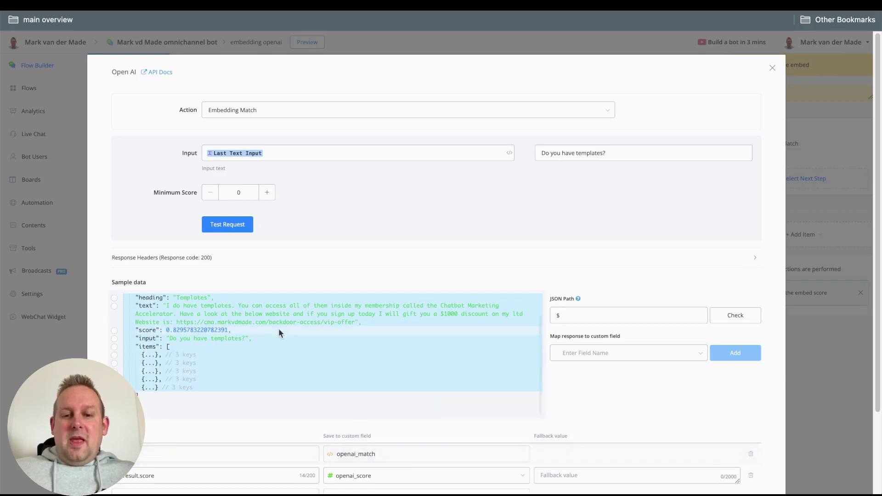
{"action": "left_click", "coordinate": [299, 370]}
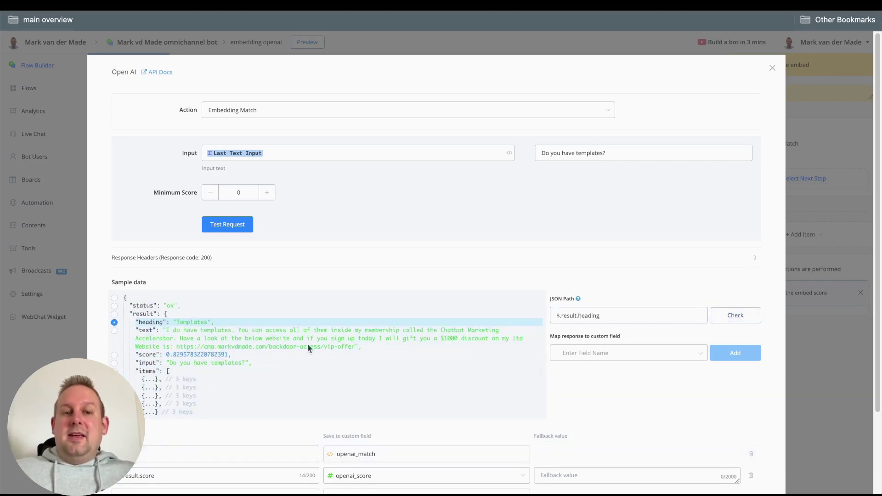
{"action": "scroll", "coordinate": [117, 315], "scroll_direction": "down", "scroll_amount": 4}
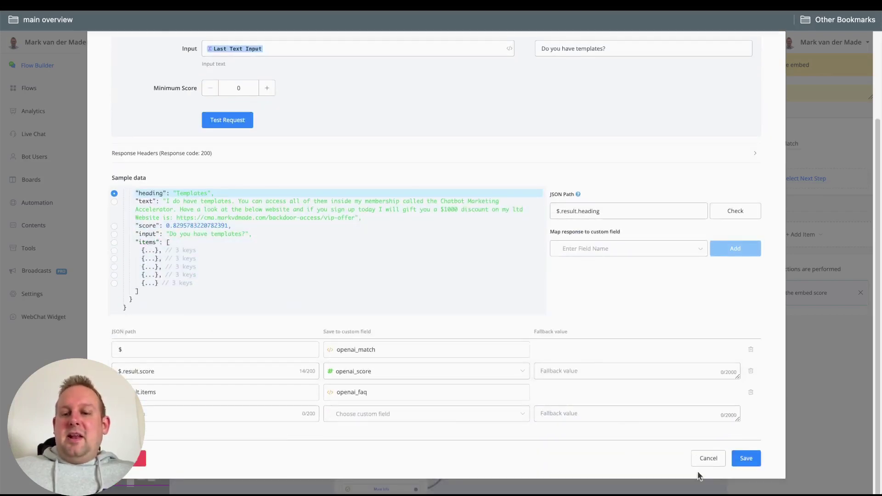
{"action": "left_click", "coordinate": [707, 458]}
{"action": "left_click", "coordinate": [487, 231]}
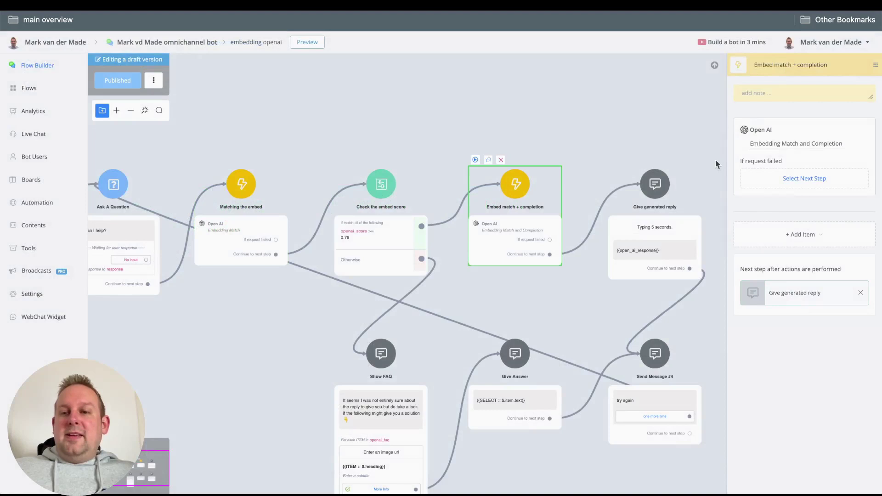
Map the Embedding Match and Completion input to the matched FAQ heading ($.result.heading) and save
{"action": "left_click", "coordinate": [791, 146]}
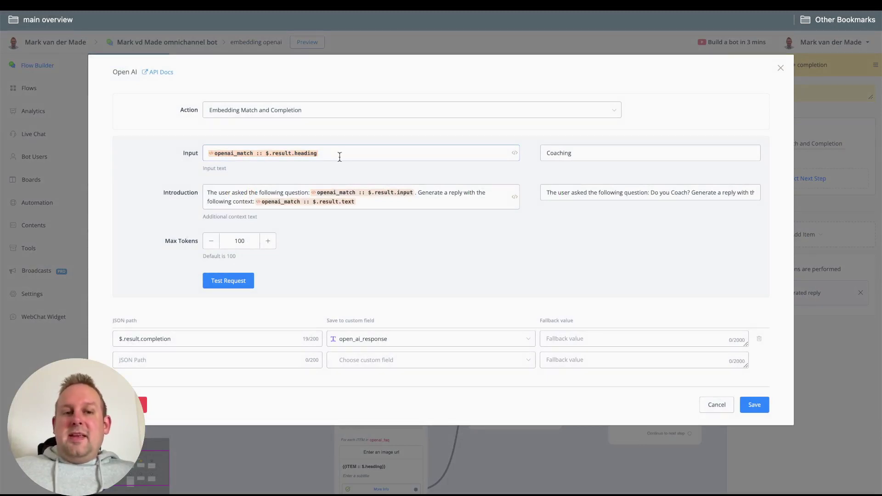
{"action": "left_click", "coordinate": [304, 155]}
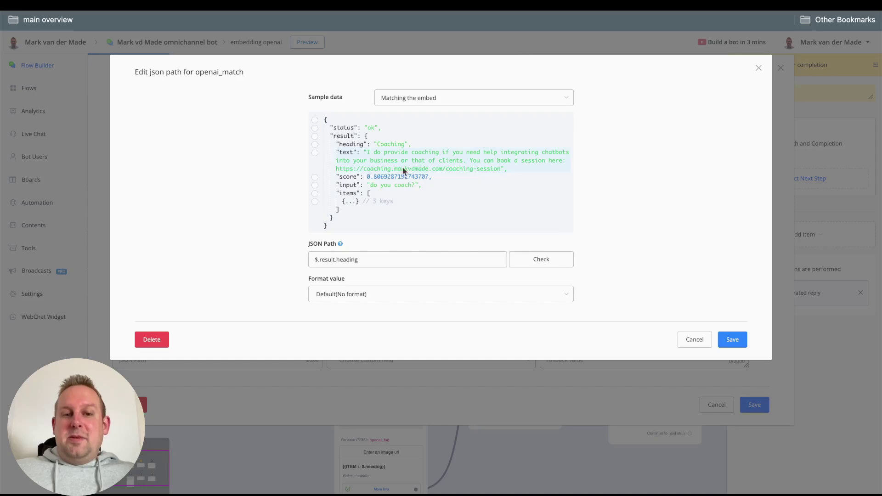
{"action": "left_click", "coordinate": [315, 145]}
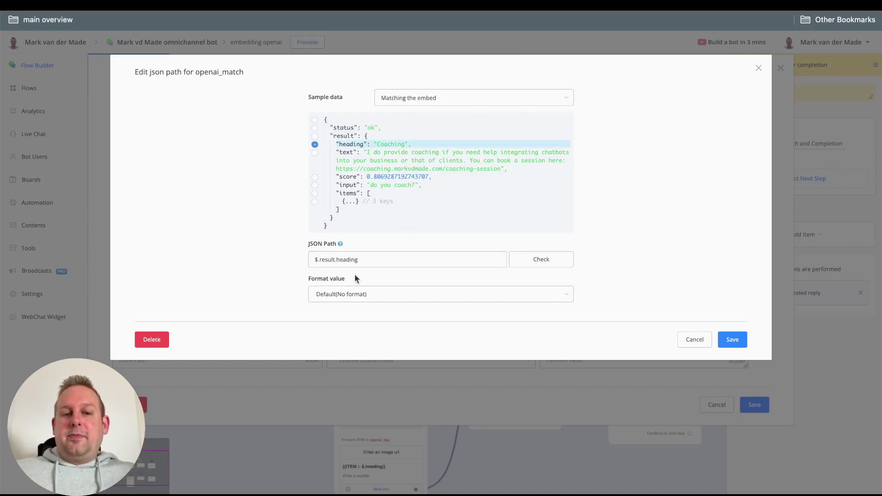
{"action": "left_click", "coordinate": [728, 338]}
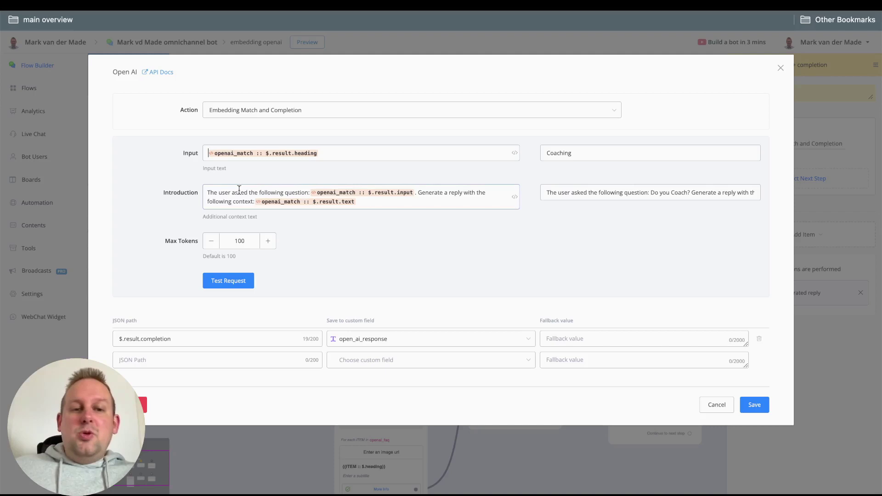
Set the Introduction's question tag path to the result input and save it
{"action": "left_click", "coordinate": [392, 192]}
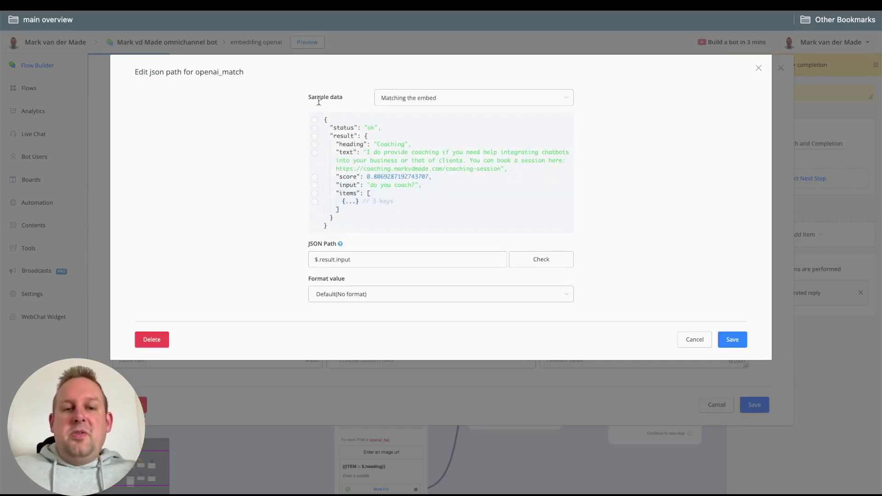
{"action": "left_click", "coordinate": [315, 135]}
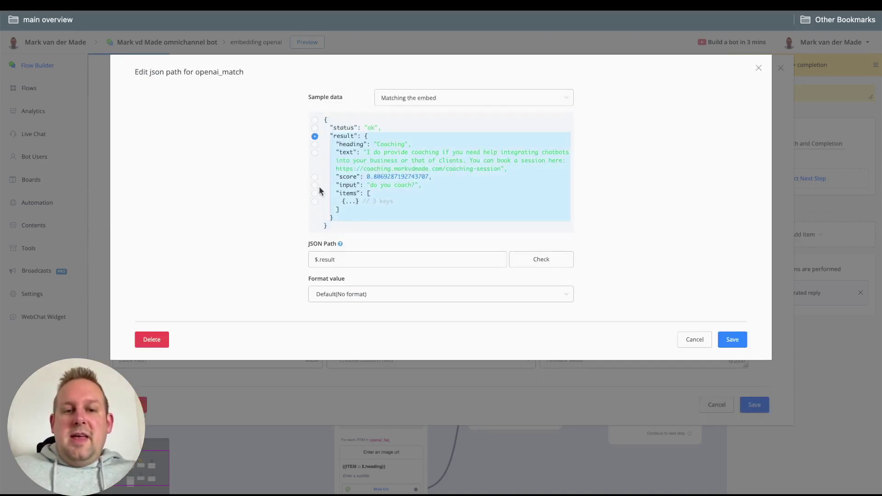
{"action": "left_click", "coordinate": [315, 185]}
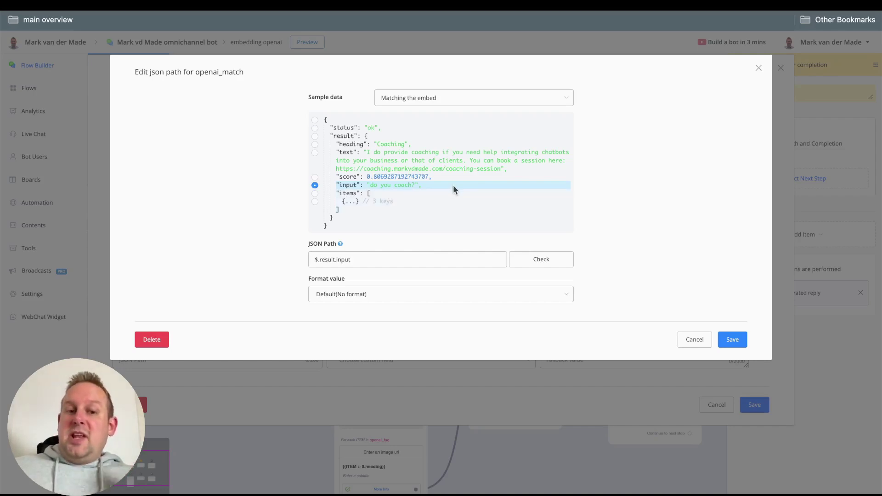
{"action": "left_click", "coordinate": [734, 341]}
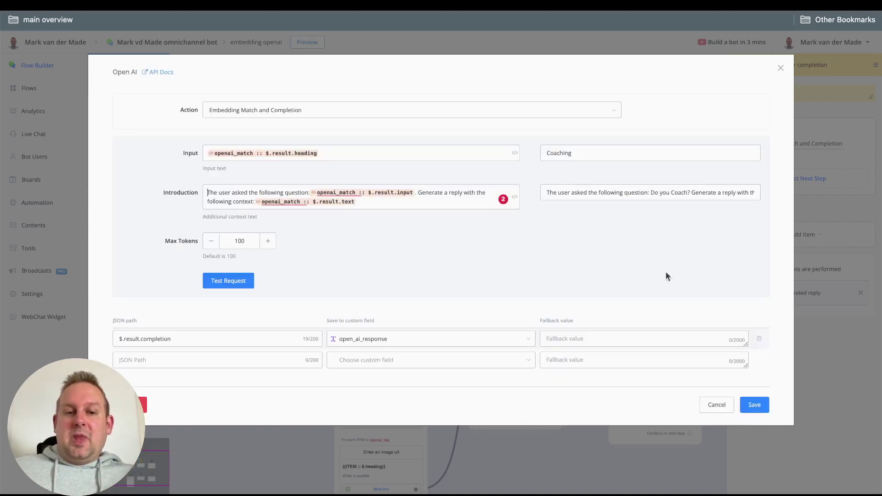
Point the Introduction's context tag at the matched FAQ text ($.result.text)
{"action": "mouse_move", "coordinate": [357, 195]}
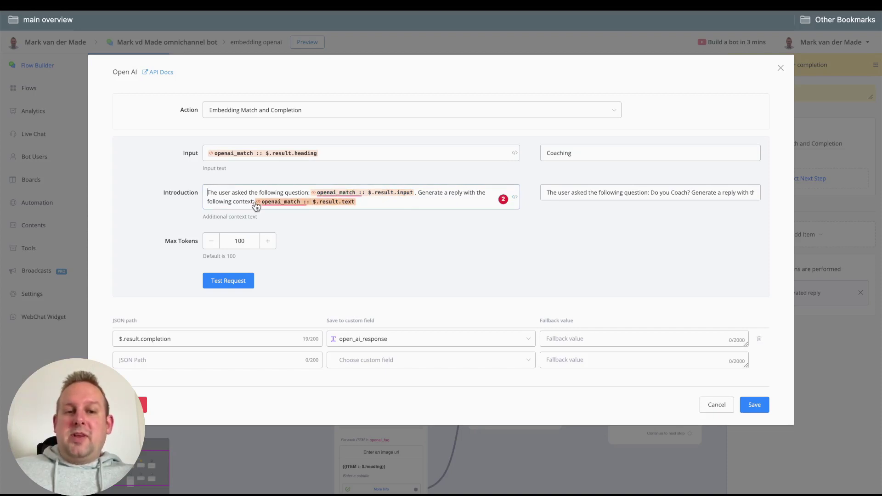
{"action": "mouse_move", "coordinate": [285, 205]}
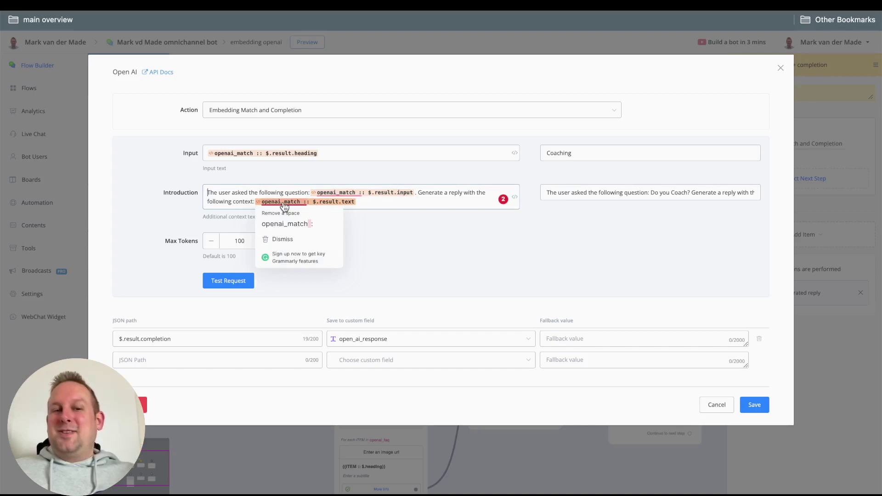
{"action": "left_click", "coordinate": [283, 203]}
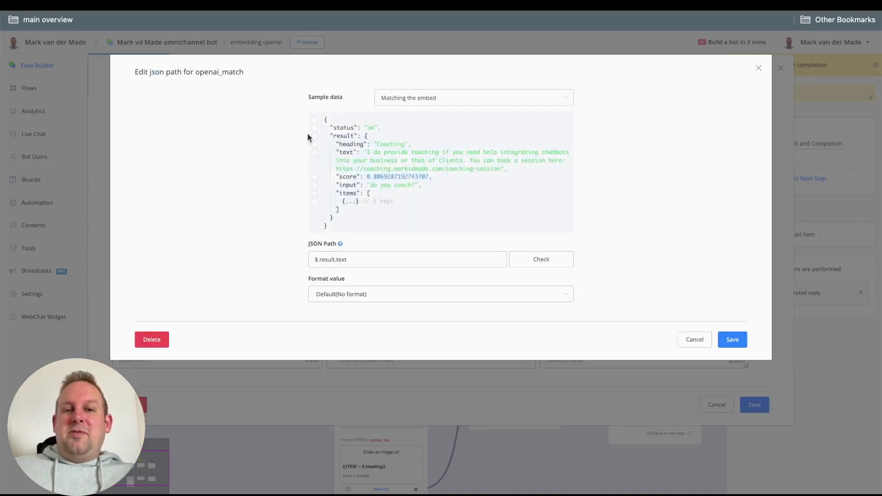
{"action": "left_click", "coordinate": [314, 153]}
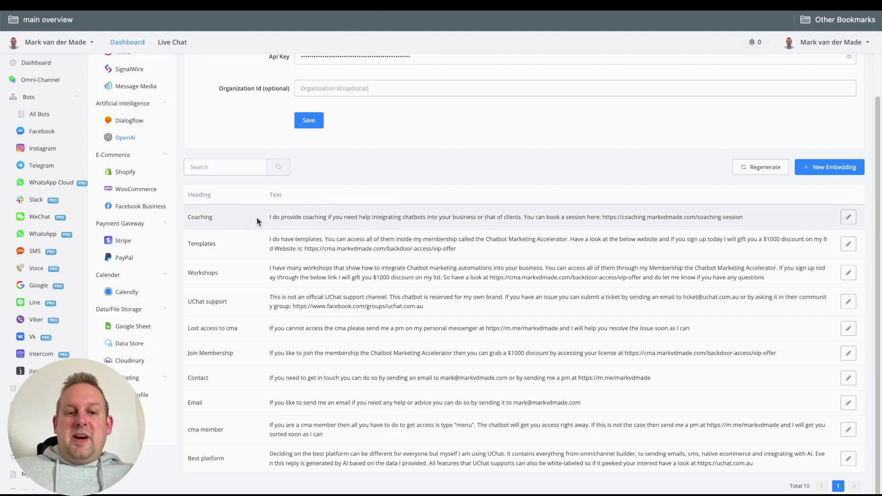
Highlight the matched Coaching FAQ's answer text in the openai_match path editor
{"action": "left_click_drag", "start_coordinate": [269, 217], "coordinate": [542, 232]}
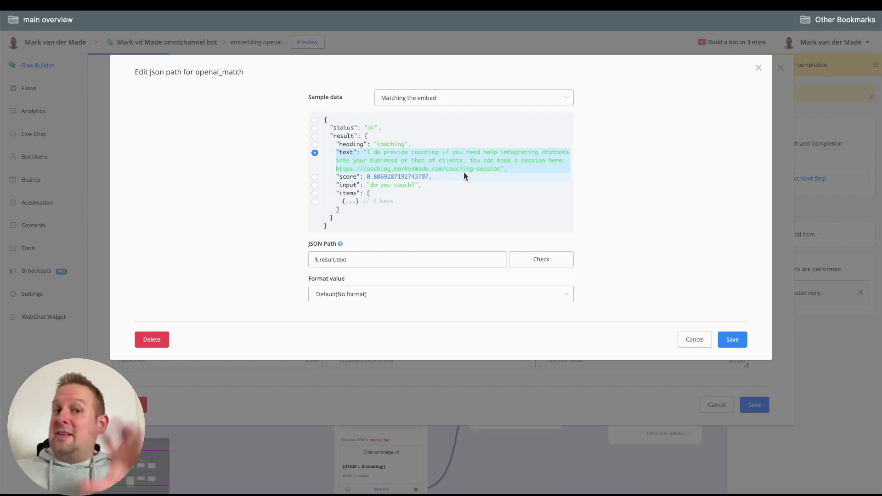
Run Test Request on the embedding match and completion call and review the response
{"action": "left_click", "coordinate": [693, 341]}
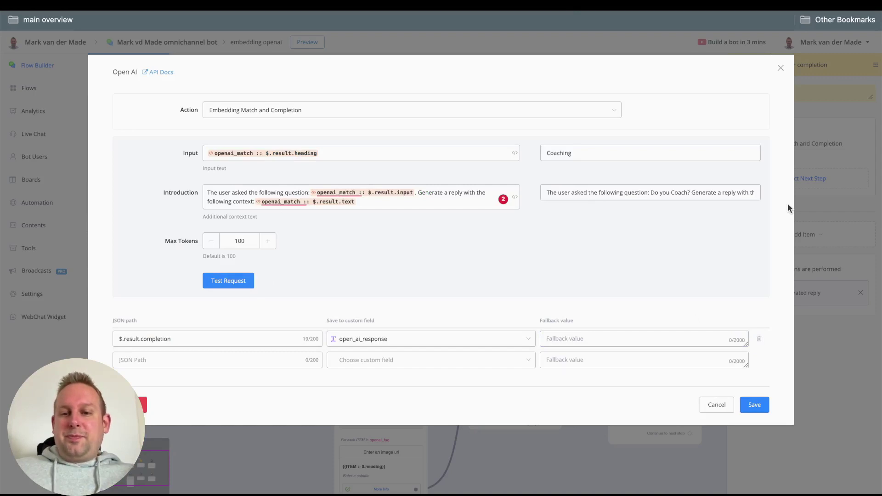
{"action": "left_click", "coordinate": [246, 285]}
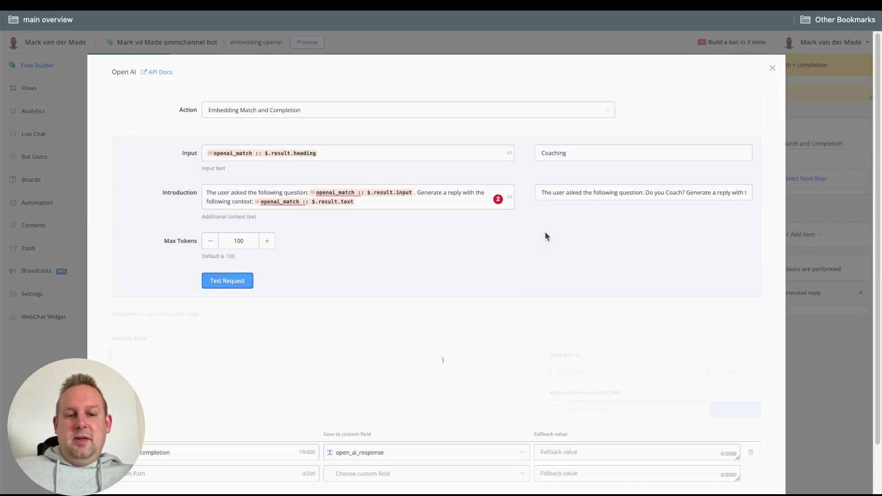
{"action": "scroll", "coordinate": [546, 236], "scroll_direction": "down", "scroll_amount": 2}
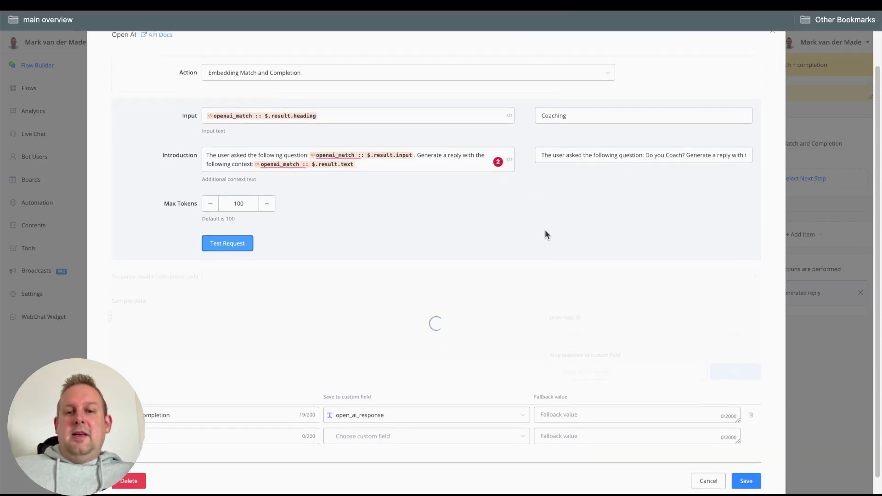
{"action": "scroll", "coordinate": [547, 232], "scroll_direction": "down", "scroll_amount": 1}
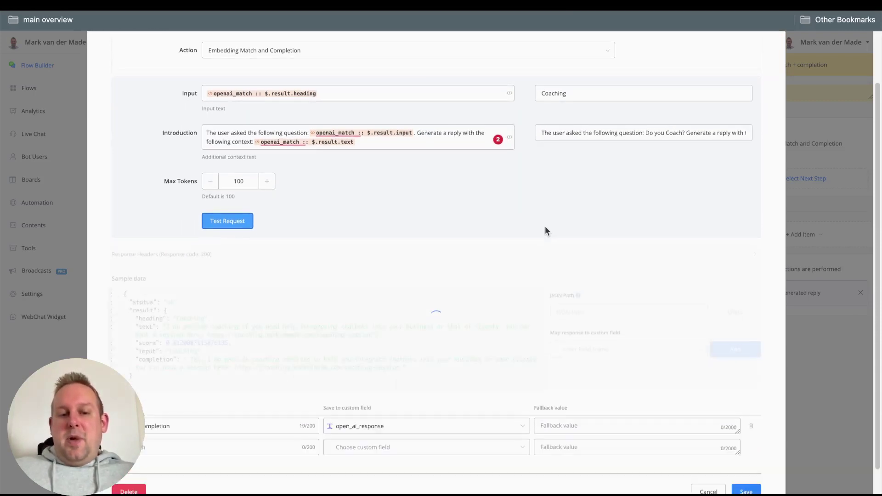
{"action": "scroll", "coordinate": [544, 226], "scroll_direction": "down", "scroll_amount": 1}
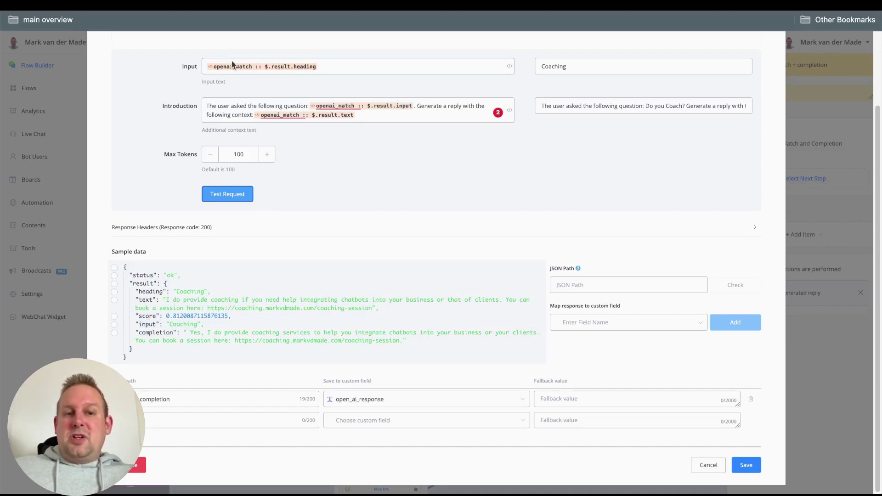
Select the generated completion so the JSON Path reads $.result.completion
{"action": "left_click", "coordinate": [339, 66]}
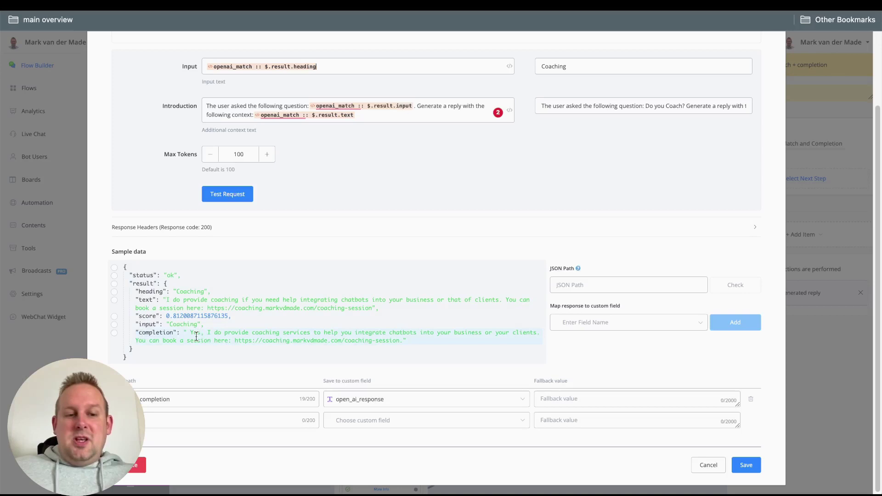
{"action": "left_click_drag", "start_coordinate": [190, 333], "coordinate": [403, 343]}
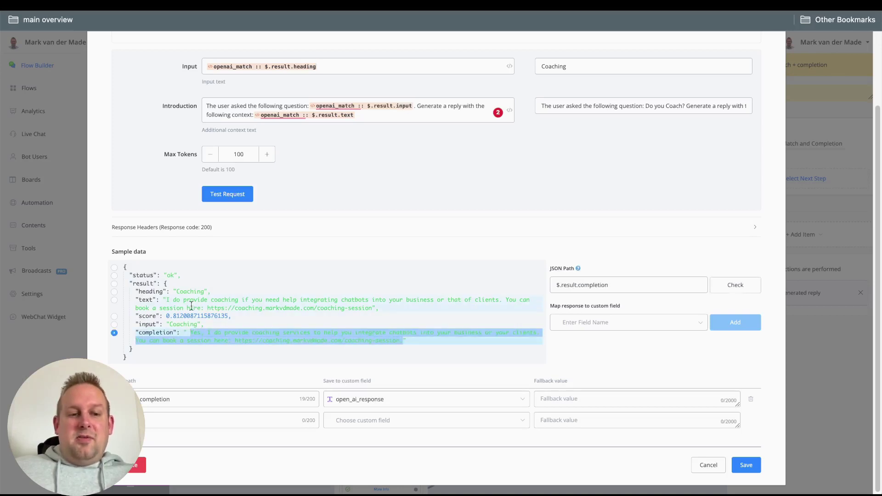
{"action": "left_click_drag", "start_coordinate": [172, 299], "coordinate": [373, 307]}
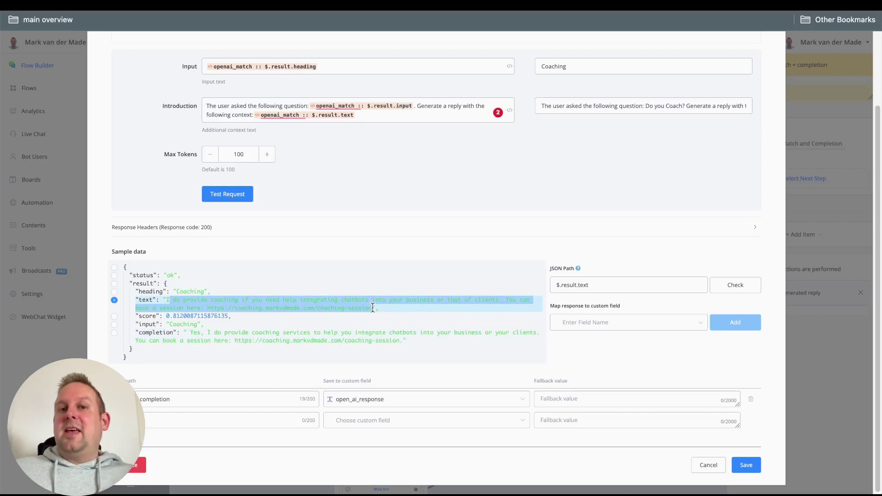
{"action": "left_click", "coordinate": [202, 341]}
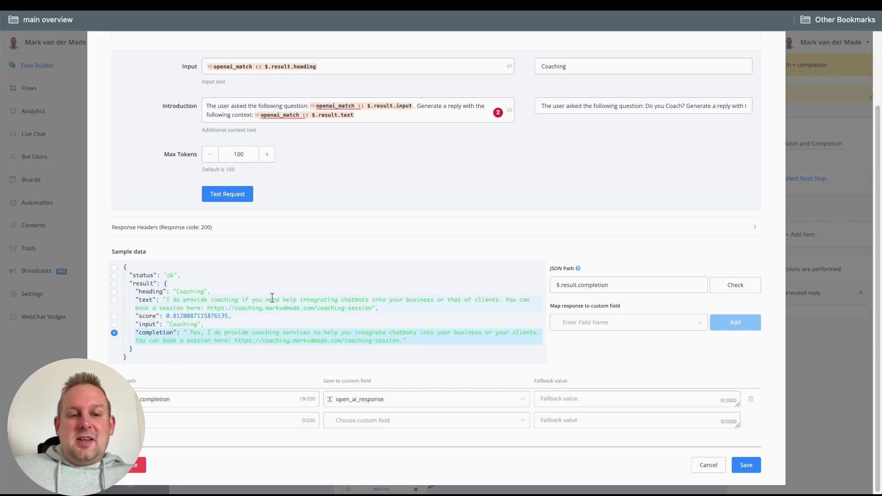
Rerun the request test and compare the new coaching reply with the matched FAQ text ($.result.text)
{"action": "left_click", "coordinate": [209, 194]}
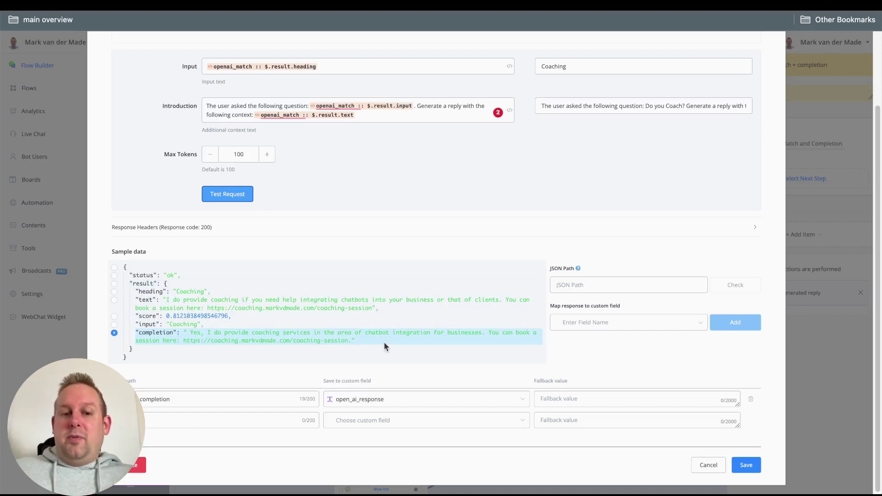
{"action": "left_click_drag", "start_coordinate": [372, 308], "coordinate": [306, 304]}
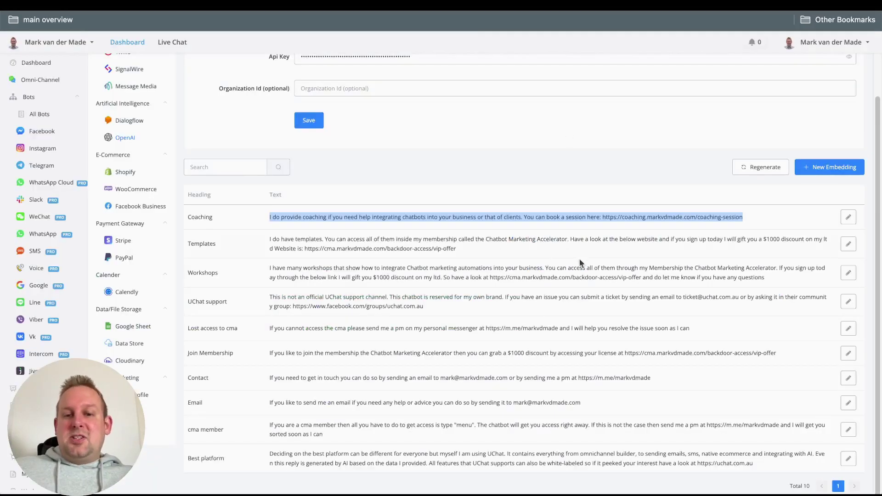
Review the saved FAQ embeddings list, highlighting the Templates entry's text
{"action": "left_click", "coordinate": [344, 250]}
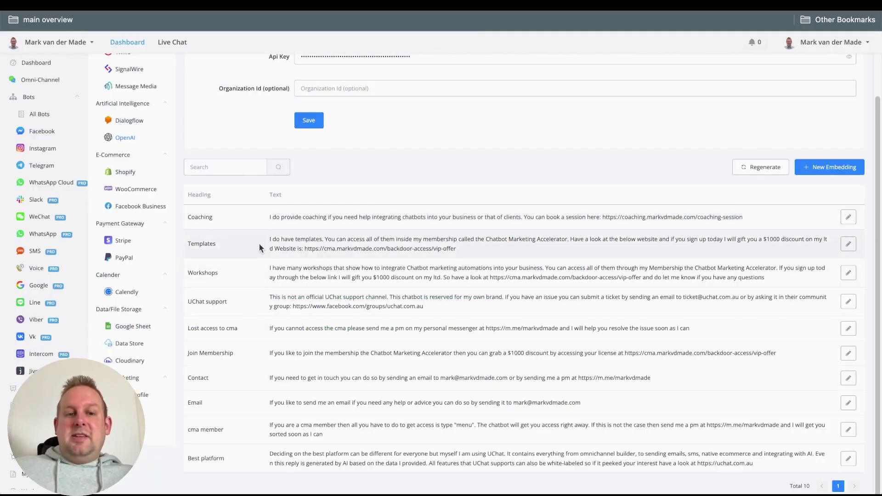
{"action": "left_click_drag", "start_coordinate": [264, 244], "coordinate": [490, 258]}
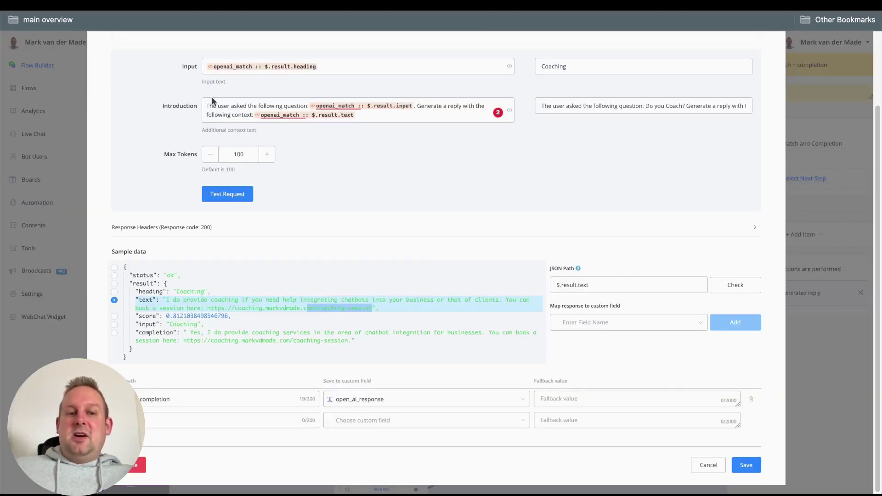
{"action": "scroll", "coordinate": [271, 118], "scroll_direction": "up", "scroll_amount": 3}
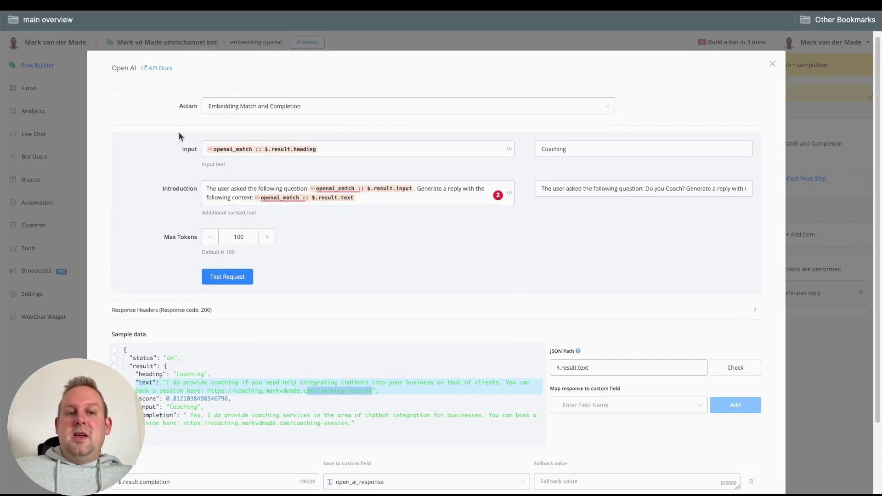
{"action": "scroll", "coordinate": [371, 176], "scroll_direction": "down", "scroll_amount": 3}
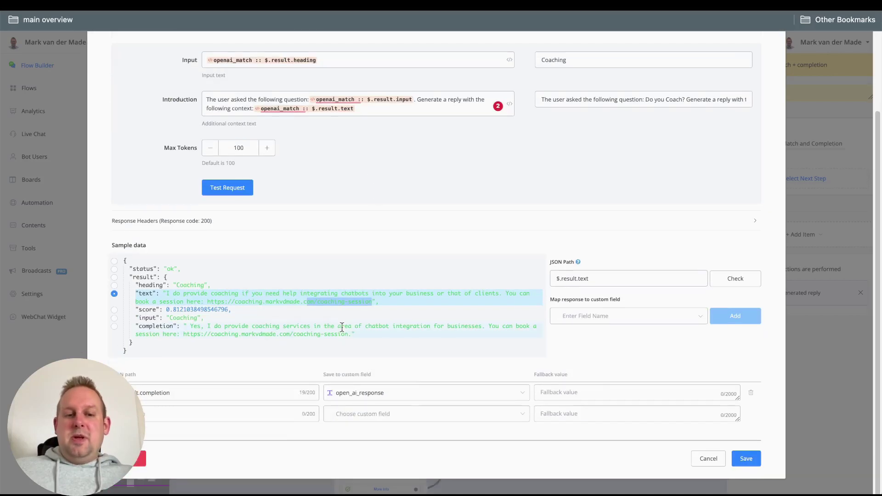
Map $.result.completion to the open_ai_response custom field and close the OpenAI step settings
{"action": "left_click", "coordinate": [339, 326]}
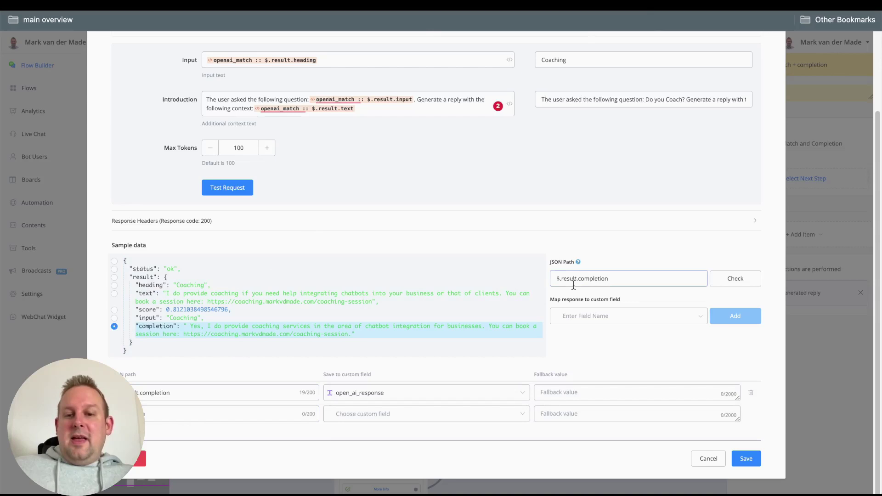
{"action": "left_click", "coordinate": [621, 317]}
{"action": "type", "text": "open"}
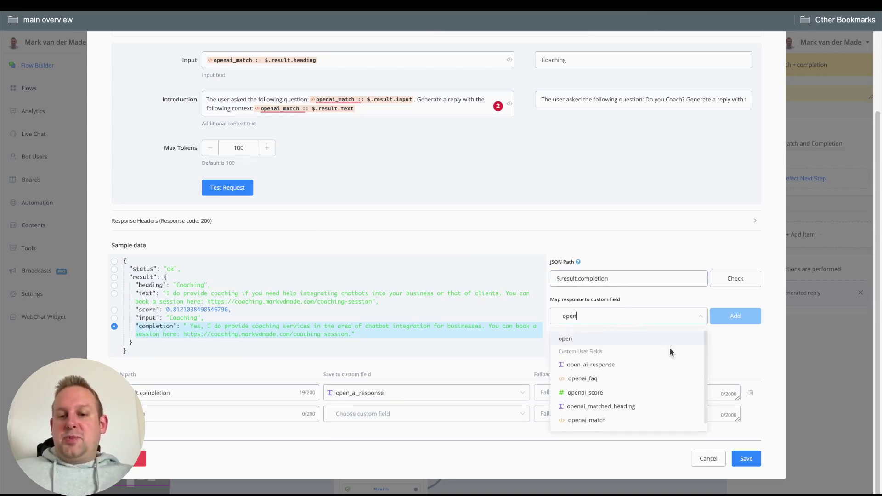
{"action": "left_click", "coordinate": [638, 365]}
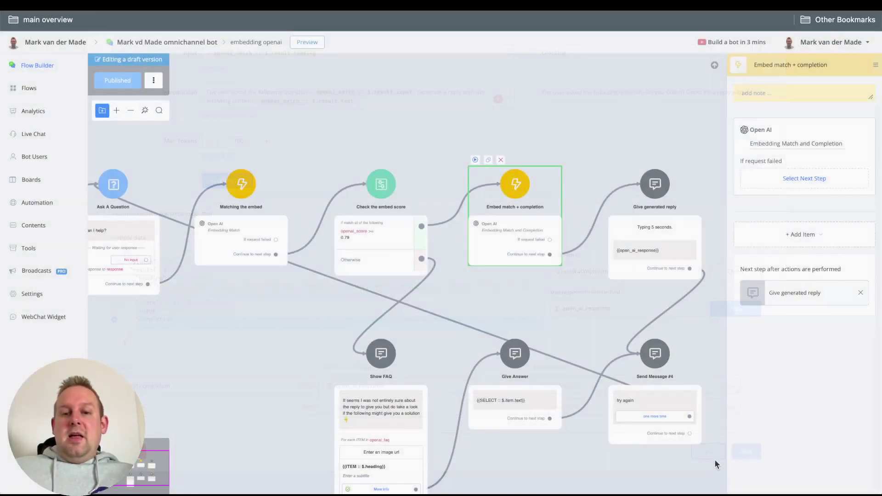
{"action": "left_click", "coordinate": [715, 461]}
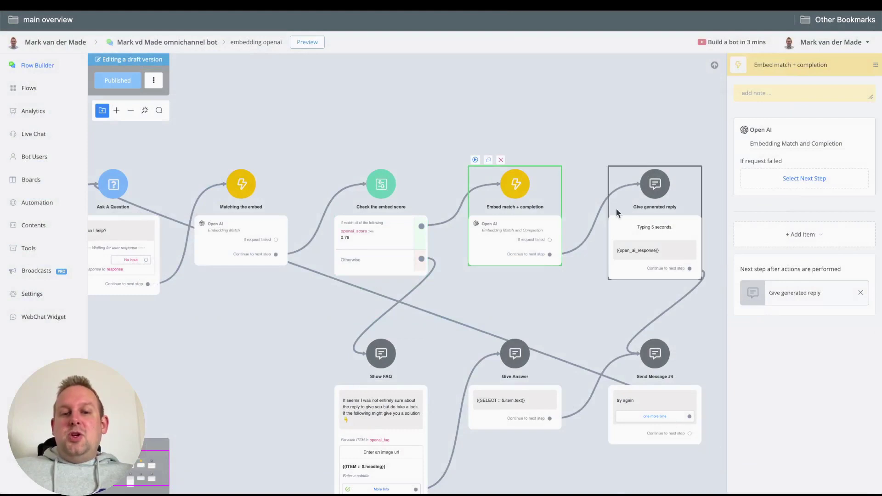
Zoom the flow canvas out and bring up the Preview content options
{"action": "scroll", "coordinate": [616, 208], "scroll_direction": "down", "scroll_amount": 5}
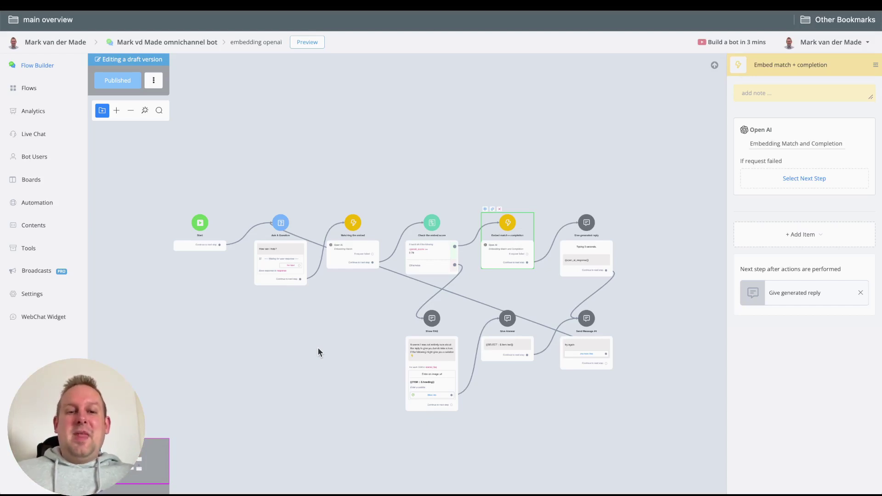
{"action": "left_click", "coordinate": [325, 69]}
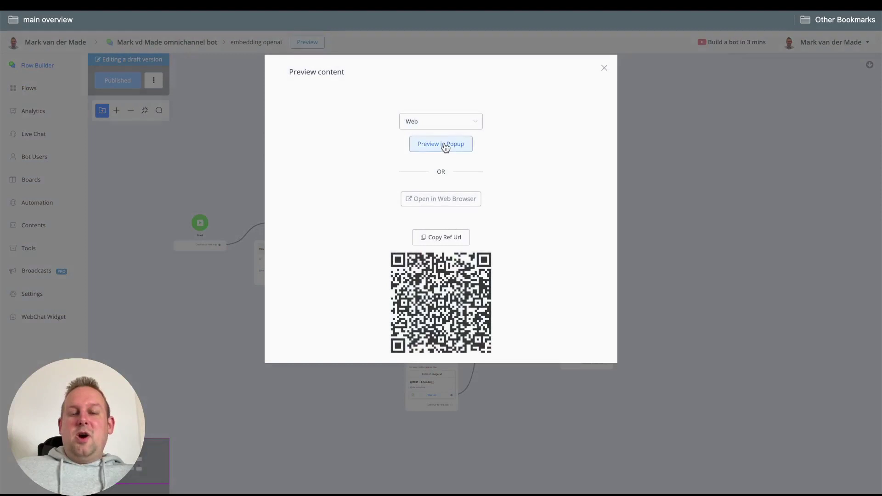
Launch the web preview in a popup chat window positioned to the right
{"action": "left_click", "coordinate": [418, 143]}
{"action": "left_click_drag", "start_coordinate": [421, 69], "coordinate": [491, 65]}
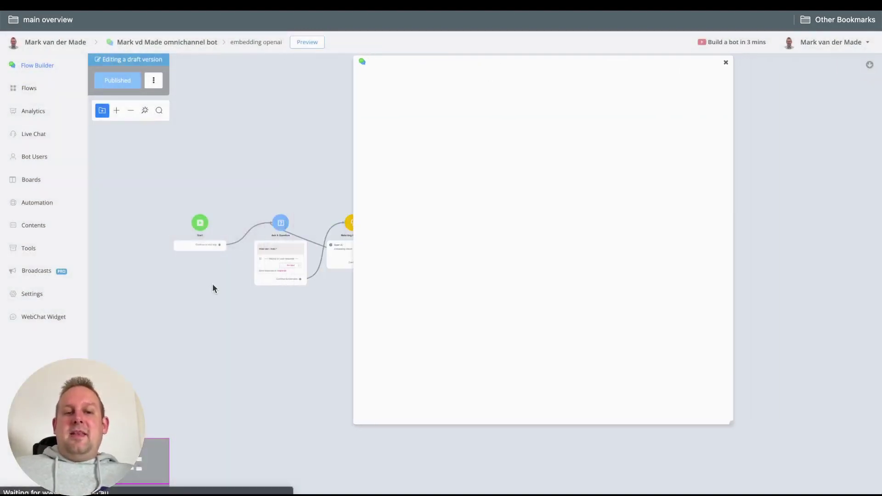
{"action": "scroll", "coordinate": [285, 244], "scroll_direction": "up", "scroll_amount": 5}
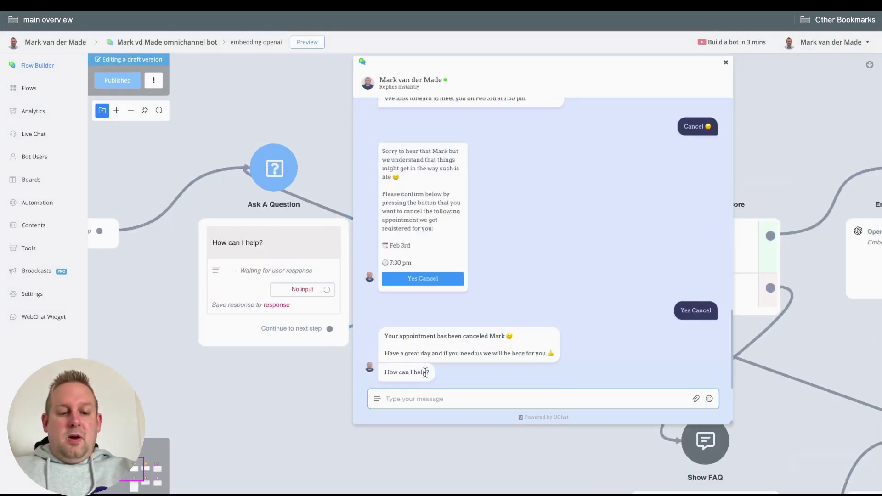
Ask 'What is the best platform to use for chatbots' and receive the UChat recommendation
{"action": "type", "text": "What is th"}
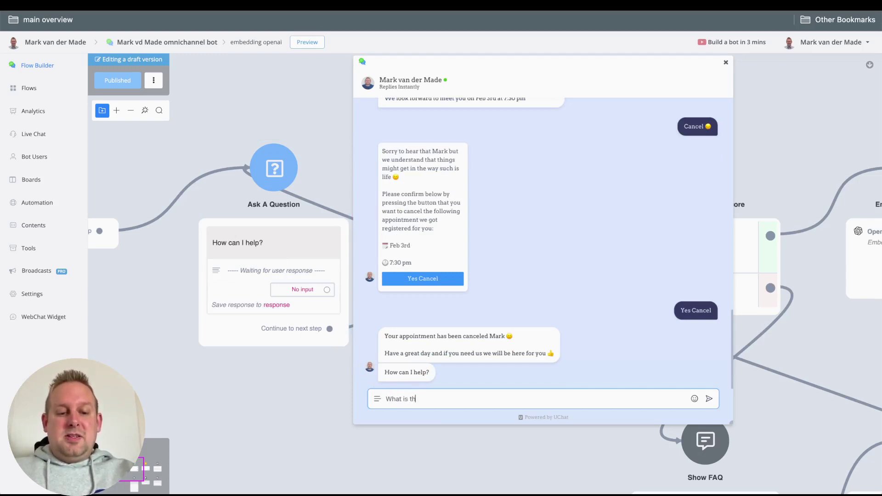
{"action": "type", "text": "e best platform to "}
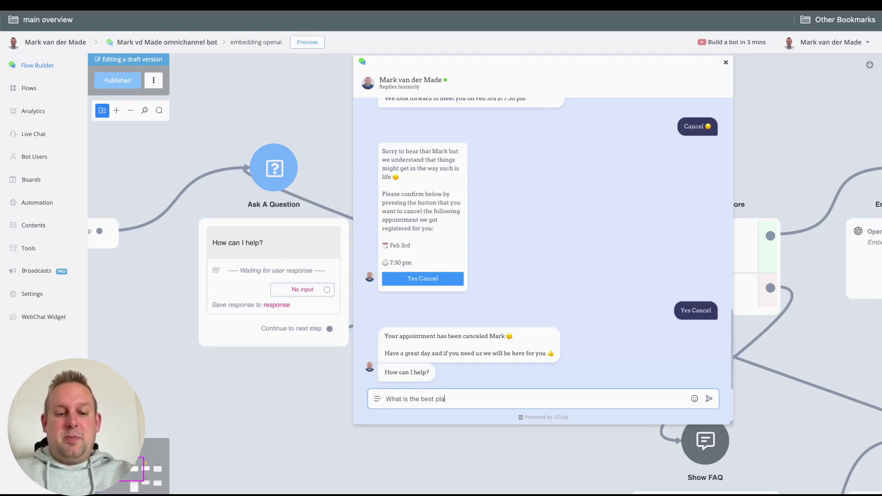
{"action": "type", "text": "use for chatbots"}
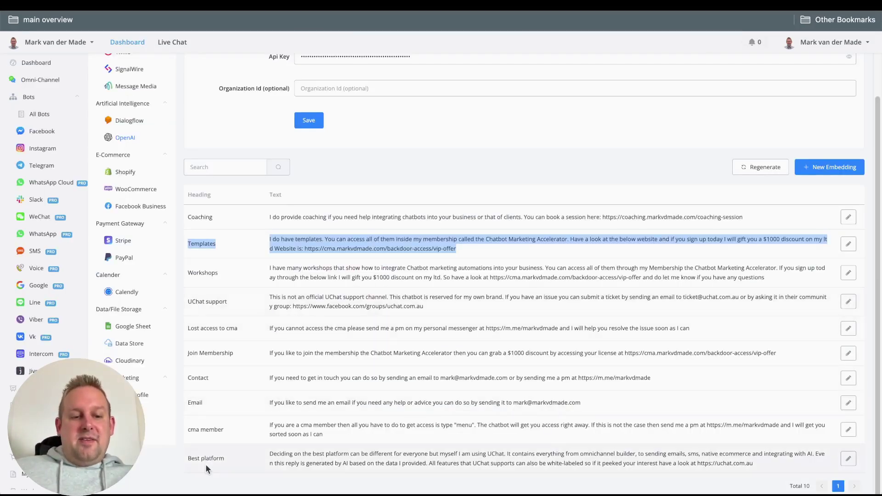
{"action": "left_click_drag", "start_coordinate": [187, 458], "coordinate": [766, 472]}
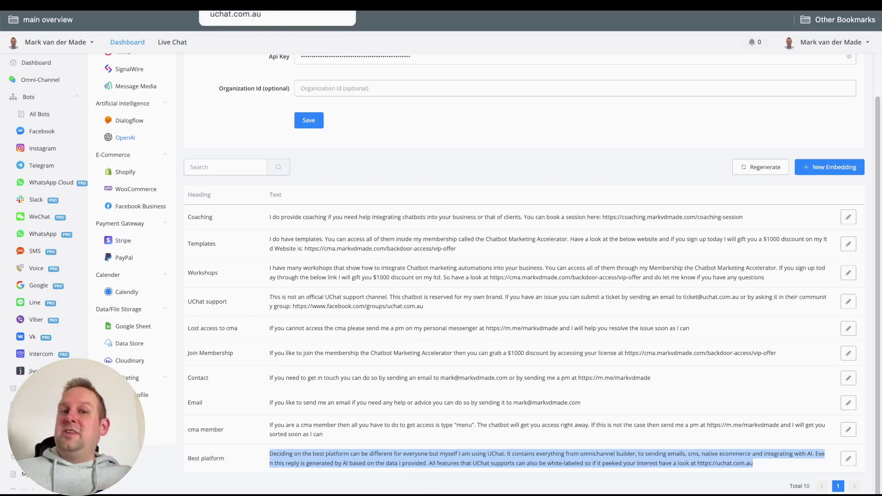
{"action": "key", "text": "ctrl+Tab"}
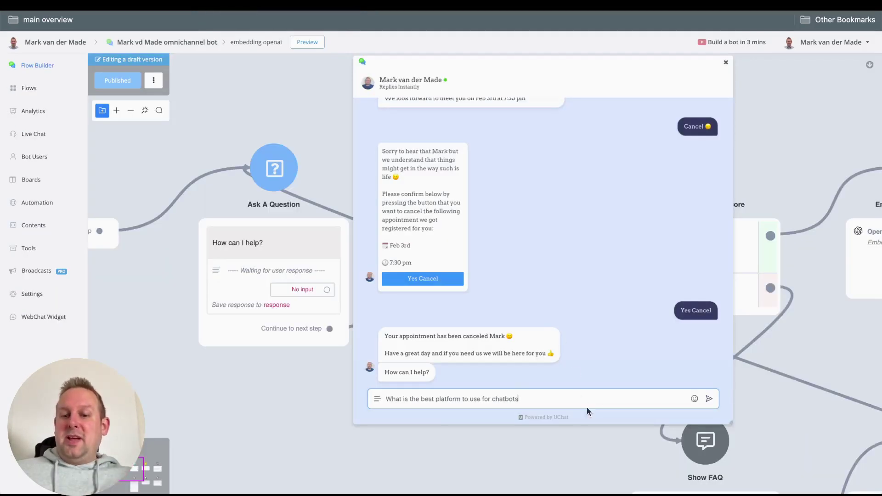
{"action": "left_click", "coordinate": [709, 399]}
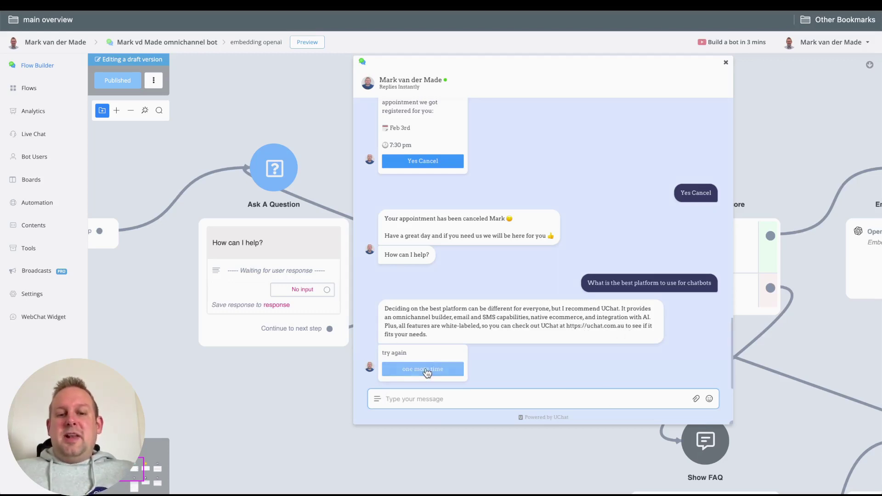
Restart the chat and ask 'Does Shopify integrate yes or no?', receiving the FAQ fallback gallery
{"action": "left_click", "coordinate": [457, 369]}
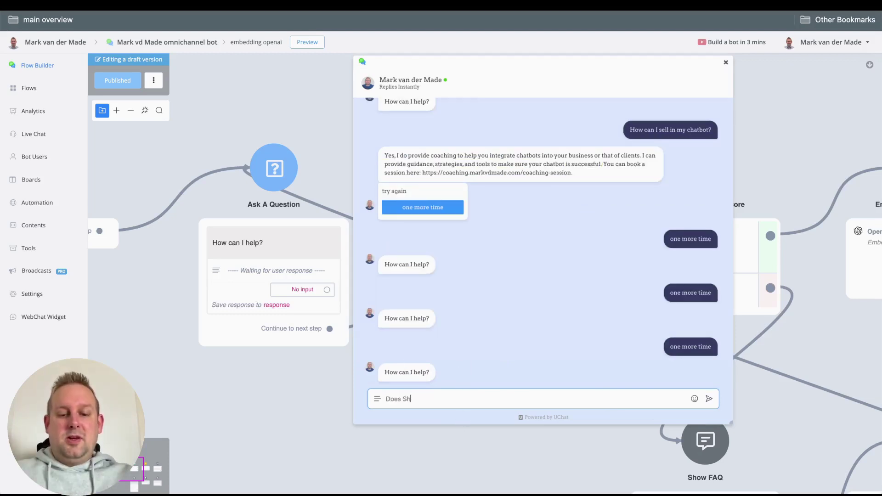
{"action": "type", "text": "opif"}
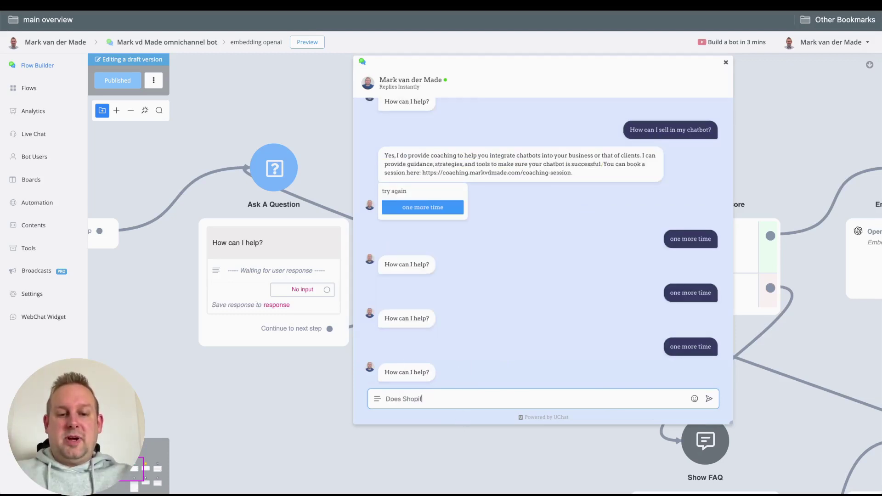
{"action": "type", "text": "y integr"}
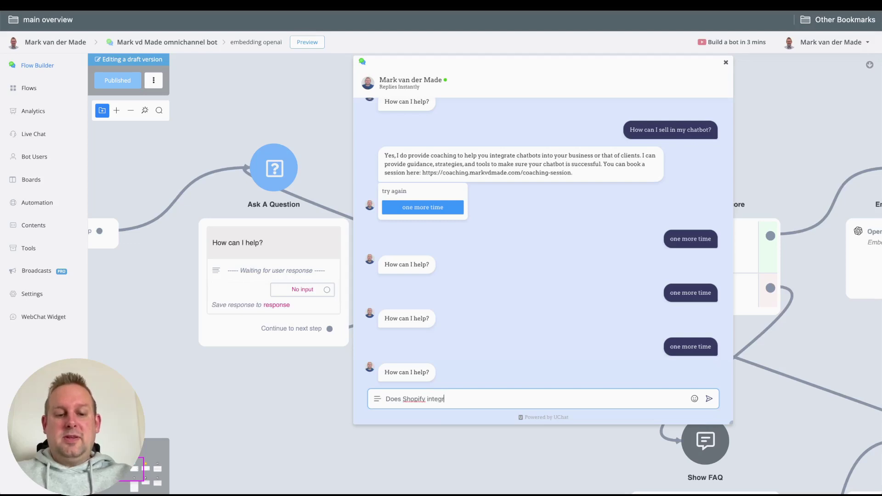
{"action": "type", "text": "ate yes or no?"}
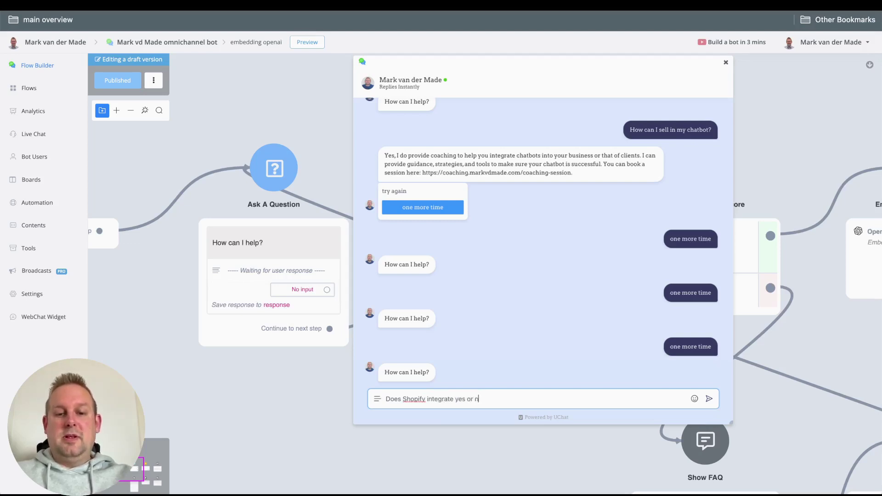
{"action": "key", "text": "Return"}
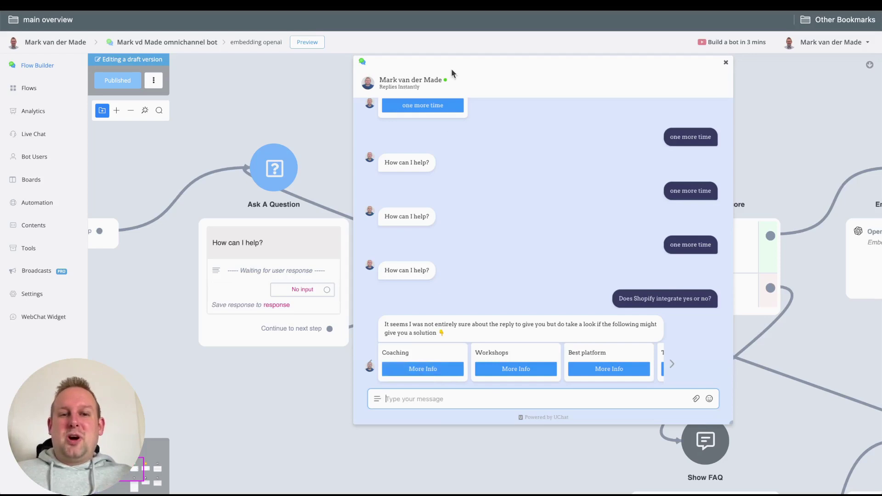
{"action": "left_click_drag", "start_coordinate": [456, 65], "coordinate": [237, 82]}
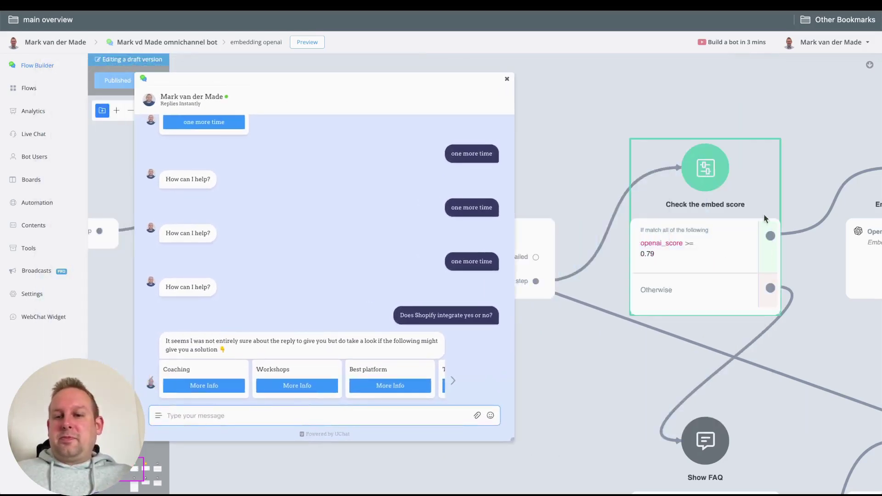
Inspect the Check the embed score condition (openai_score ≥ 0.79) and bring Show FAQ into view
{"action": "left_click", "coordinate": [678, 249]}
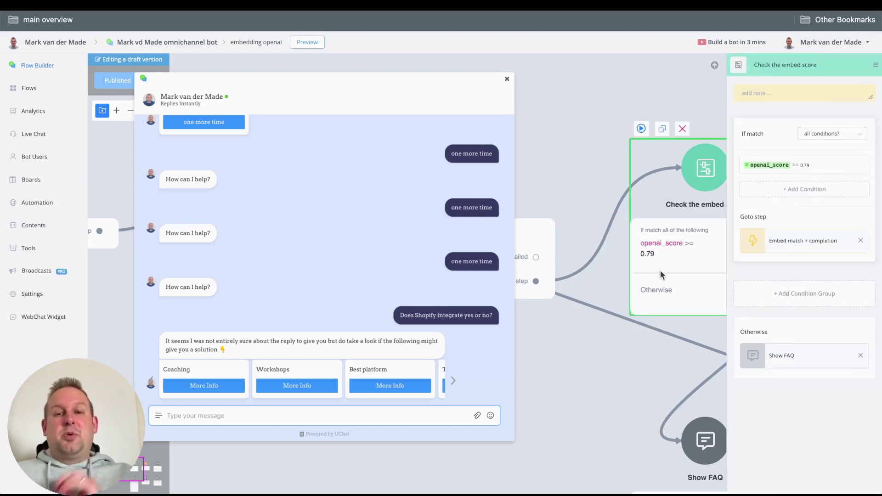
{"action": "left_click_drag", "start_coordinate": [624, 404], "coordinate": [560, 85]}
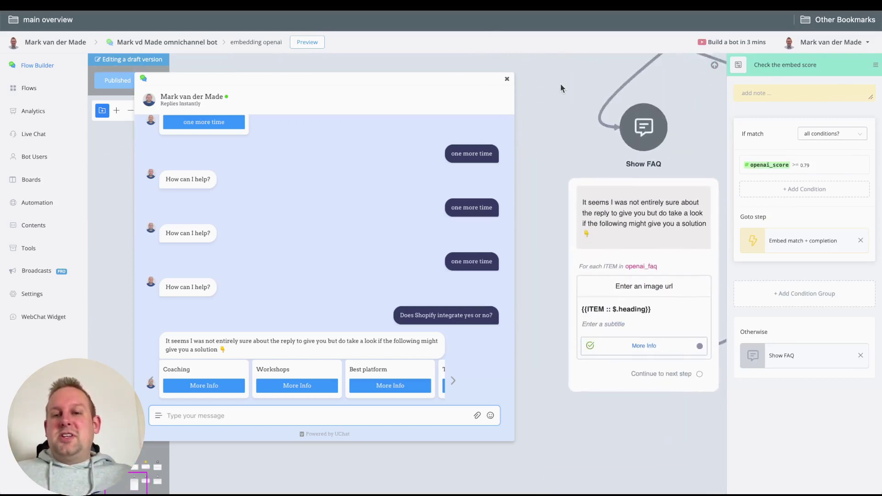
{"action": "left_click_drag", "start_coordinate": [636, 281], "coordinate": [628, 270]}
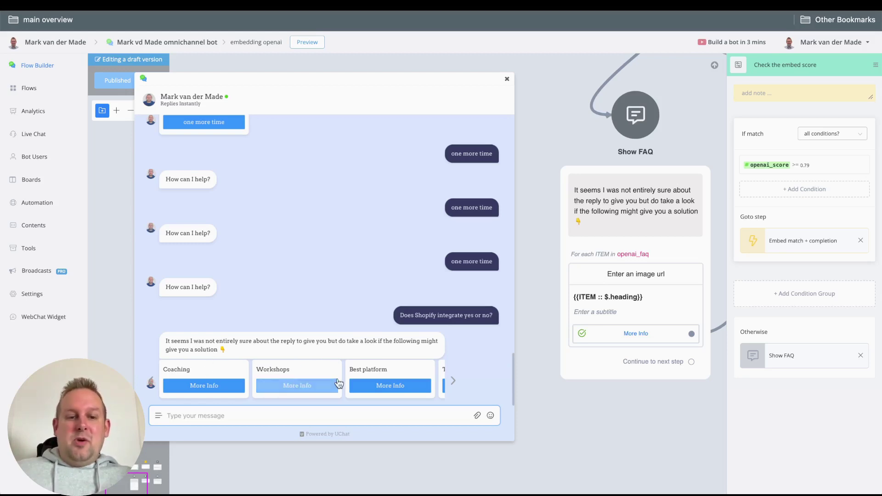
Browse the FAQ gallery cards forward to Join Membership and back to the first cards
{"action": "left_click", "coordinate": [454, 380]}
{"action": "left_click", "coordinate": [457, 383]}
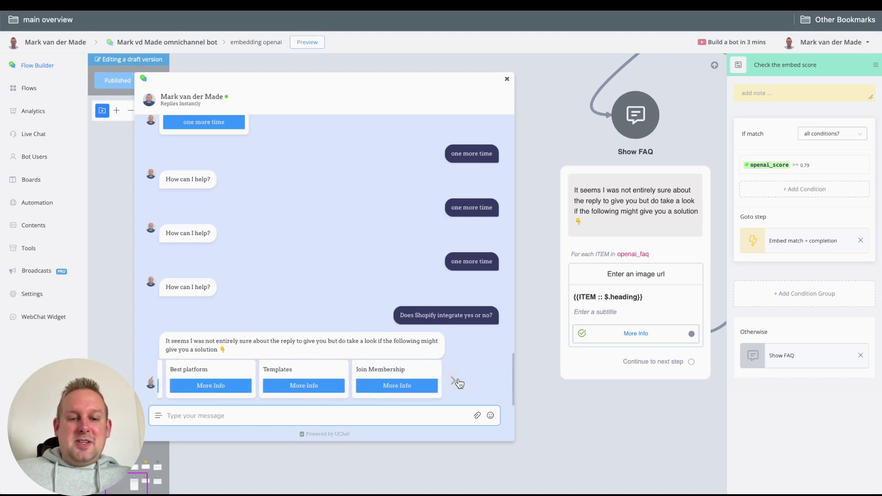
{"action": "left_click", "coordinate": [152, 383]}
{"action": "left_click", "coordinate": [152, 382]}
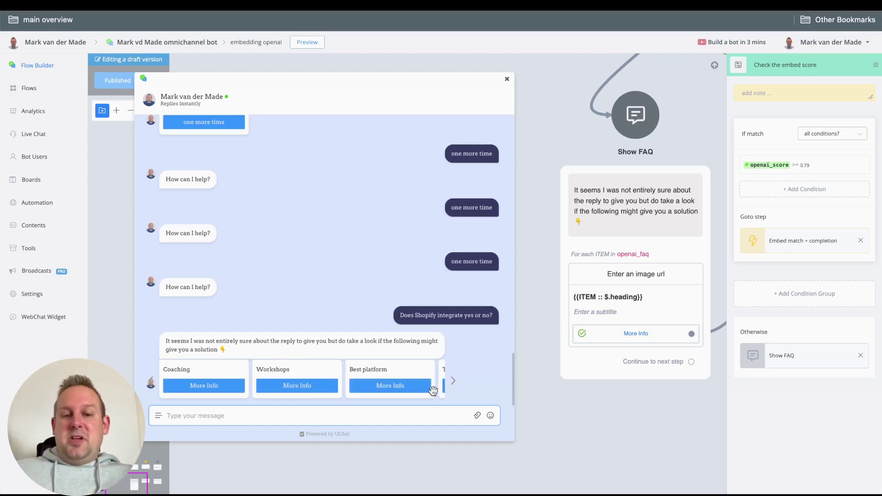
Get the Workshops answer via More Info, close the preview, and pan to Give Answer
{"action": "left_click", "coordinate": [286, 388]}
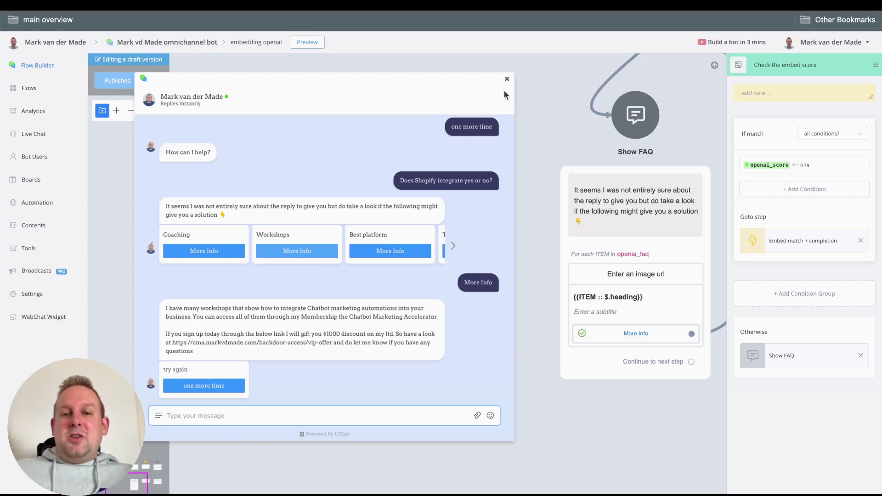
{"action": "left_click", "coordinate": [507, 78]}
{"action": "left_click_drag", "start_coordinate": [514, 192], "coordinate": [56, 229]}
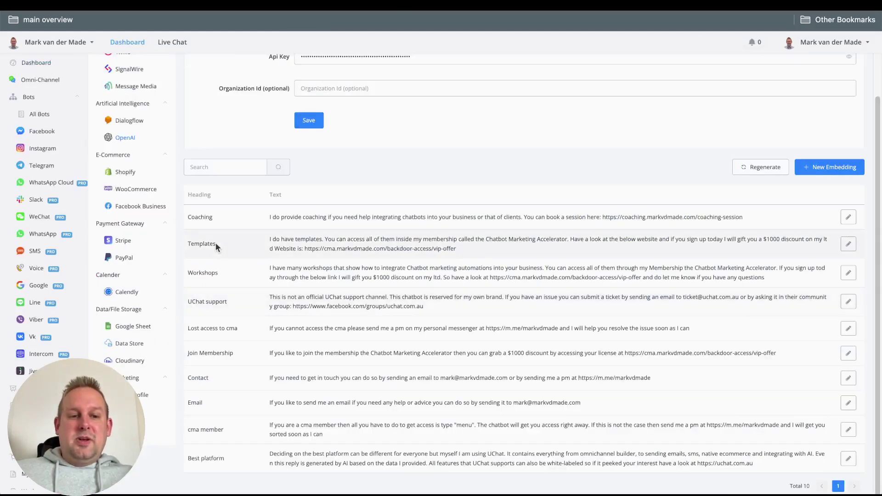
{"action": "double_click", "coordinate": [208, 275]}
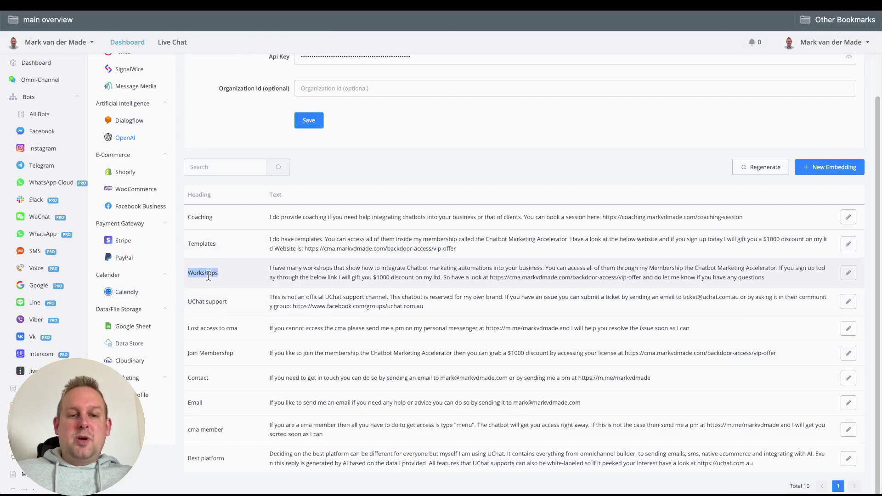
{"action": "triple_click", "coordinate": [326, 266]}
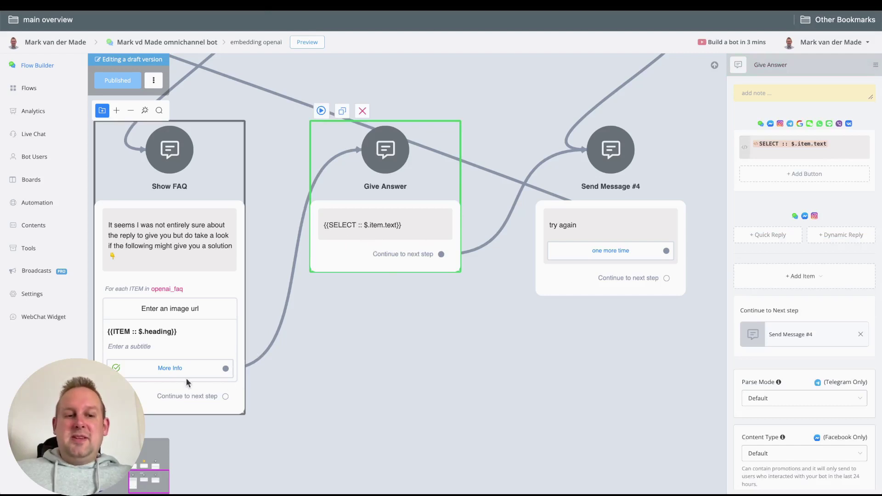
{"action": "scroll", "coordinate": [288, 271], "scroll_direction": "down", "scroll_amount": 5}
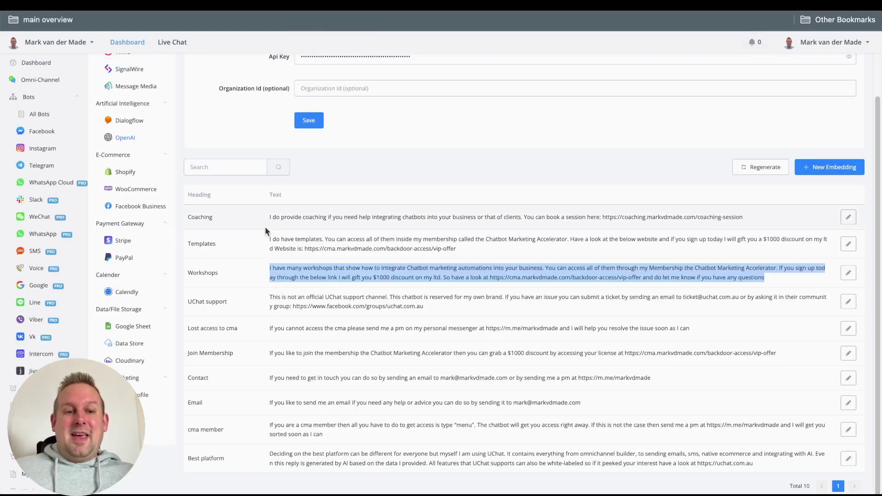
{"action": "left_click", "coordinate": [265, 226]}
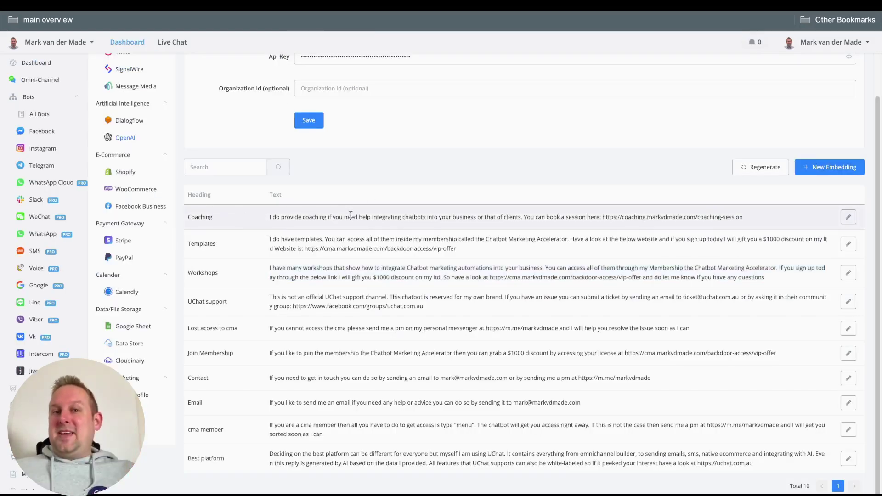